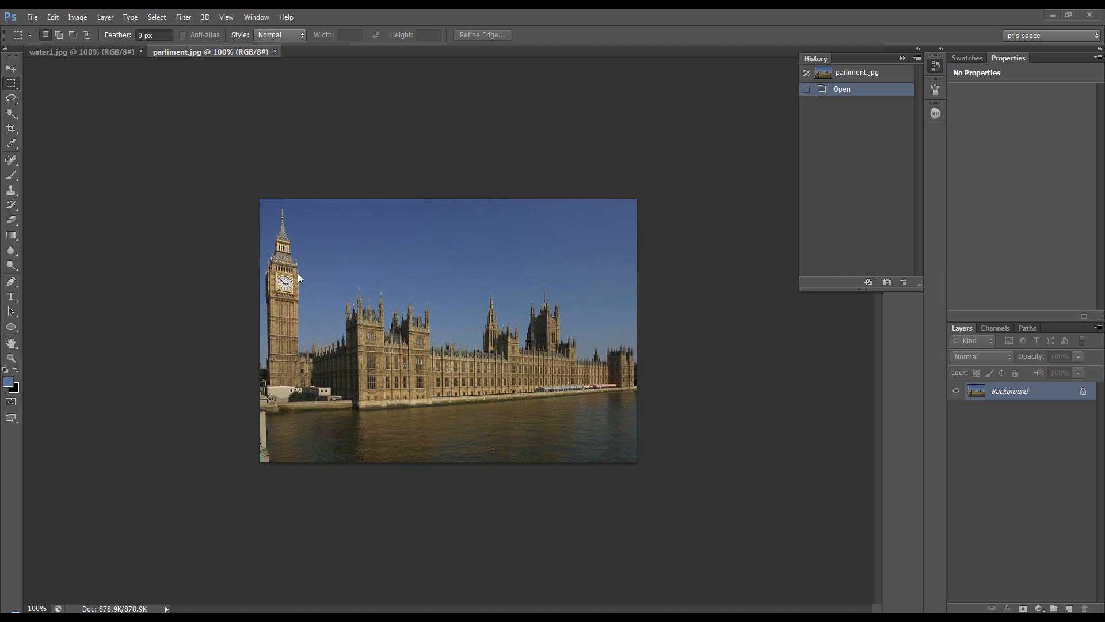
# Measure the waterline below the palace in parliment.jpg with the Ruler tool and straighten the layer to that line
pyautogui.click(119, 51)
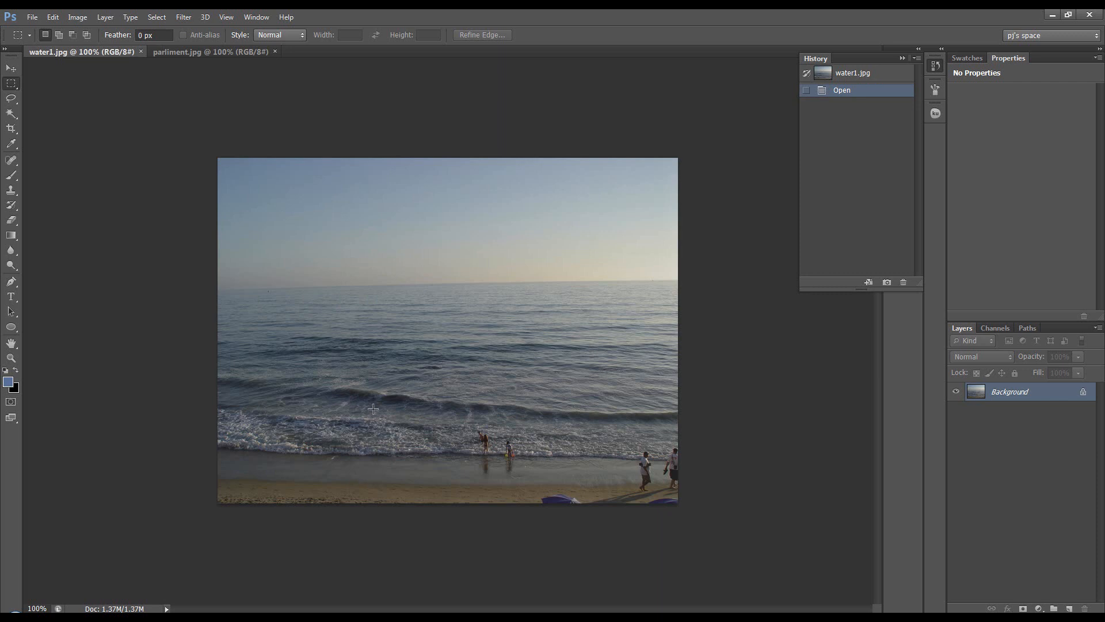
pyautogui.click(193, 52)
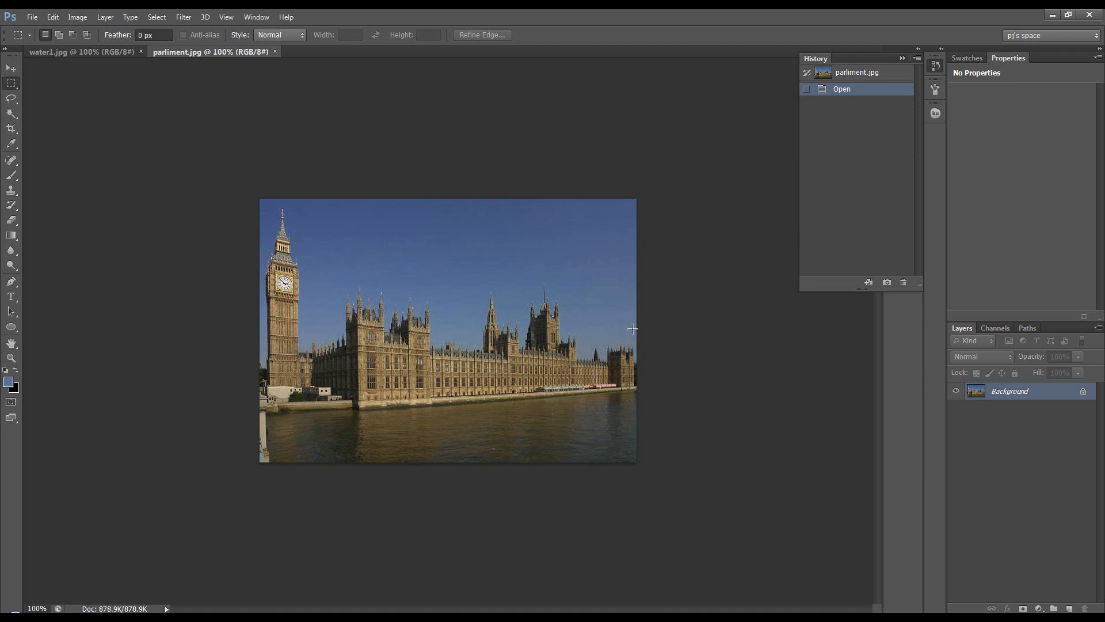
pyautogui.click(11, 128)
pyautogui.click(17, 145)
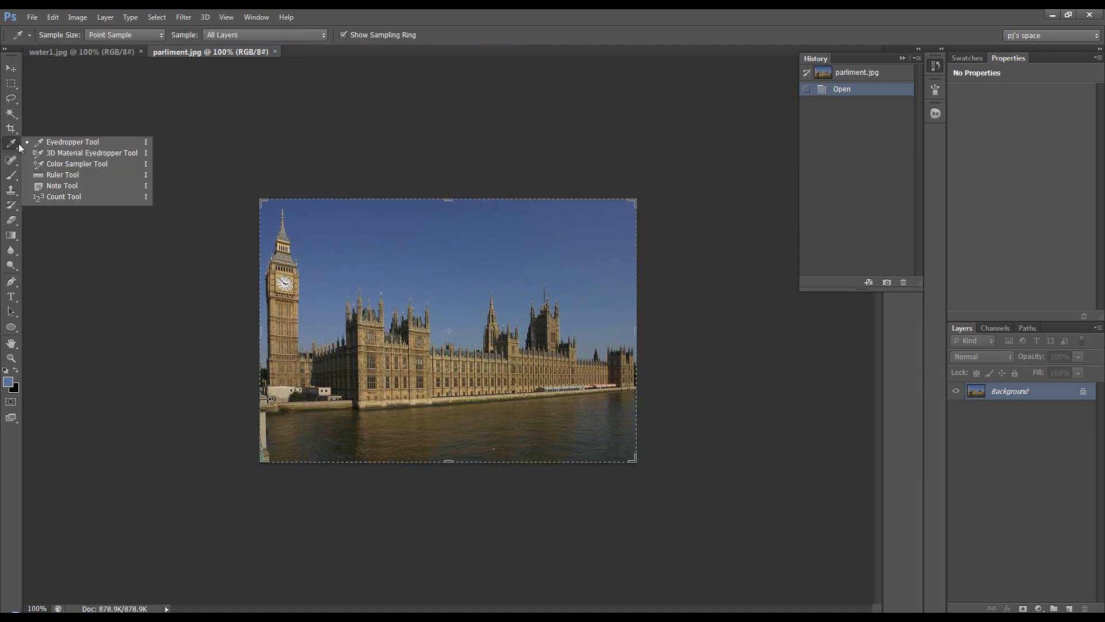
pyautogui.click(61, 179)
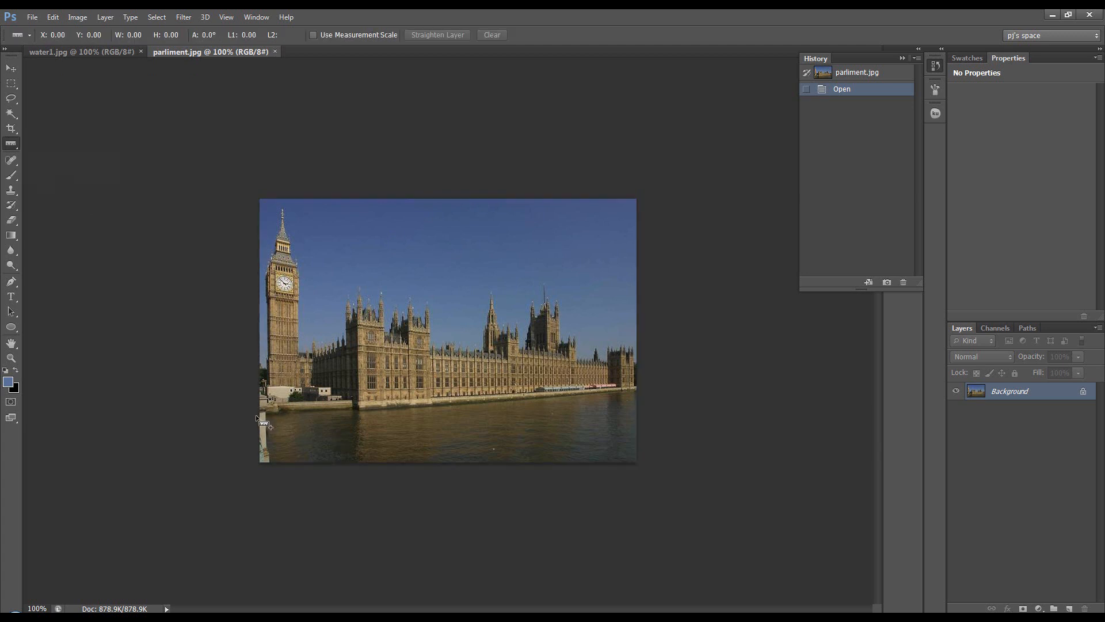
pyautogui.moveTo(256, 418); pyautogui.dragTo(639, 388)
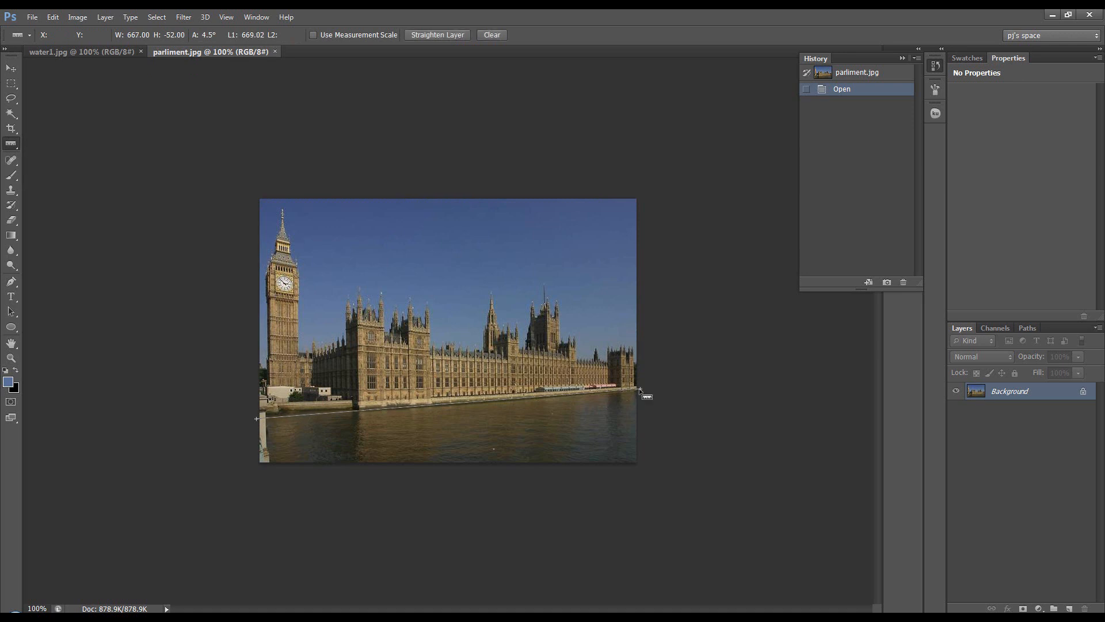
pyautogui.moveTo(245, 412); pyautogui.dragTo(644, 386)
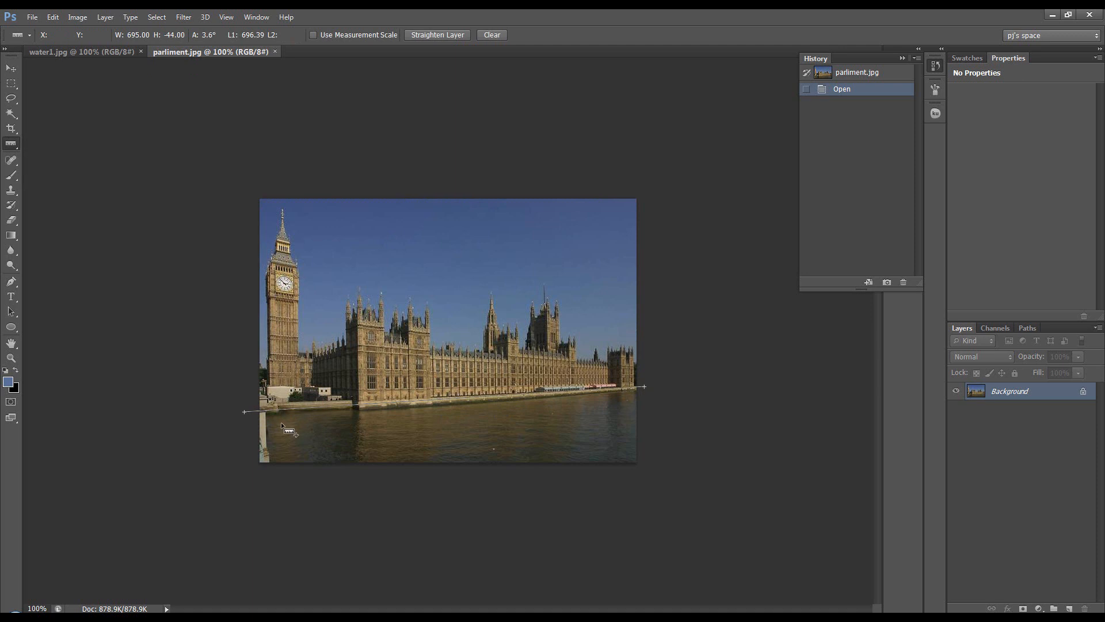
pyautogui.moveTo(233, 415); pyautogui.dragTo(638, 389)
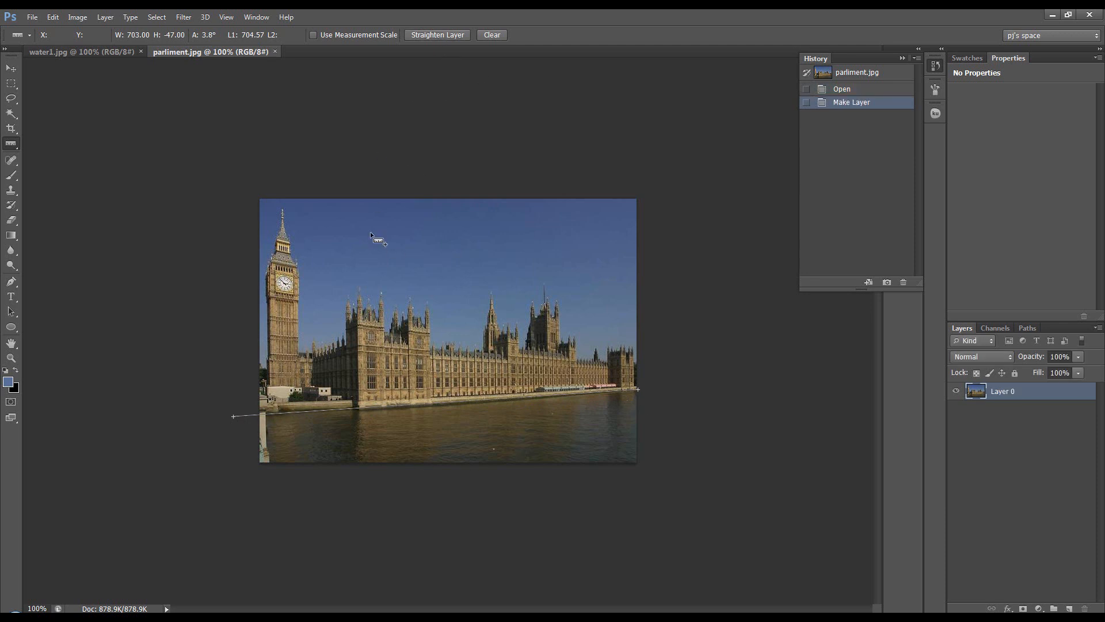
# Crop the straightened parliment.jpg to the buildings and sky, cutting off the river and the transparent edges
pyautogui.click(11, 129)
pyautogui.moveTo(449, 466); pyautogui.dragTo(459, 433)
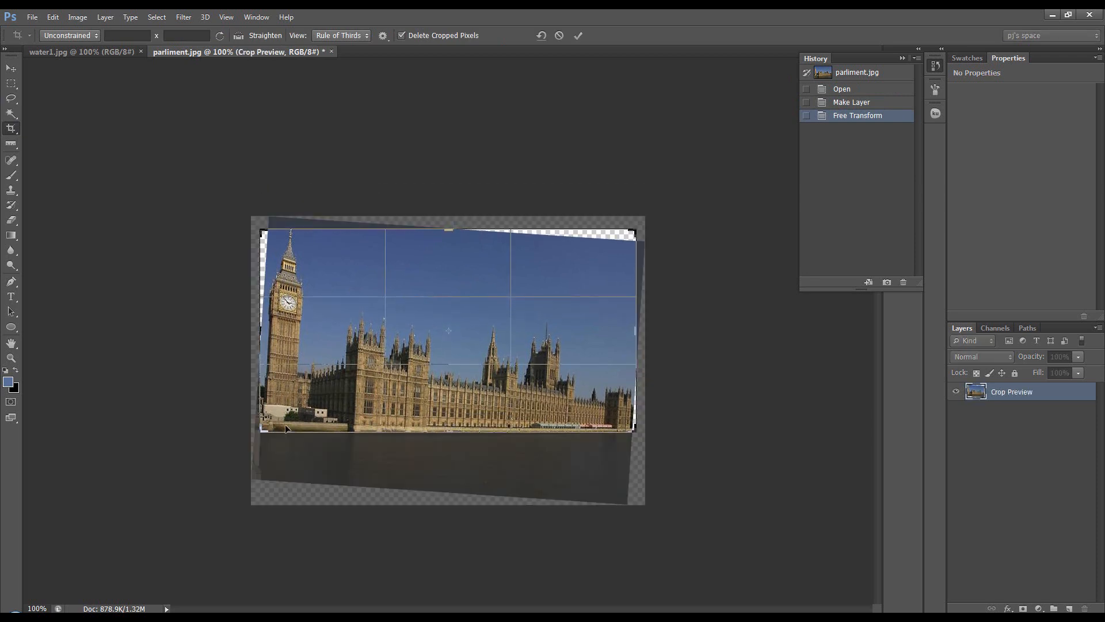
pyautogui.moveTo(259, 333); pyautogui.dragTo(266, 332)
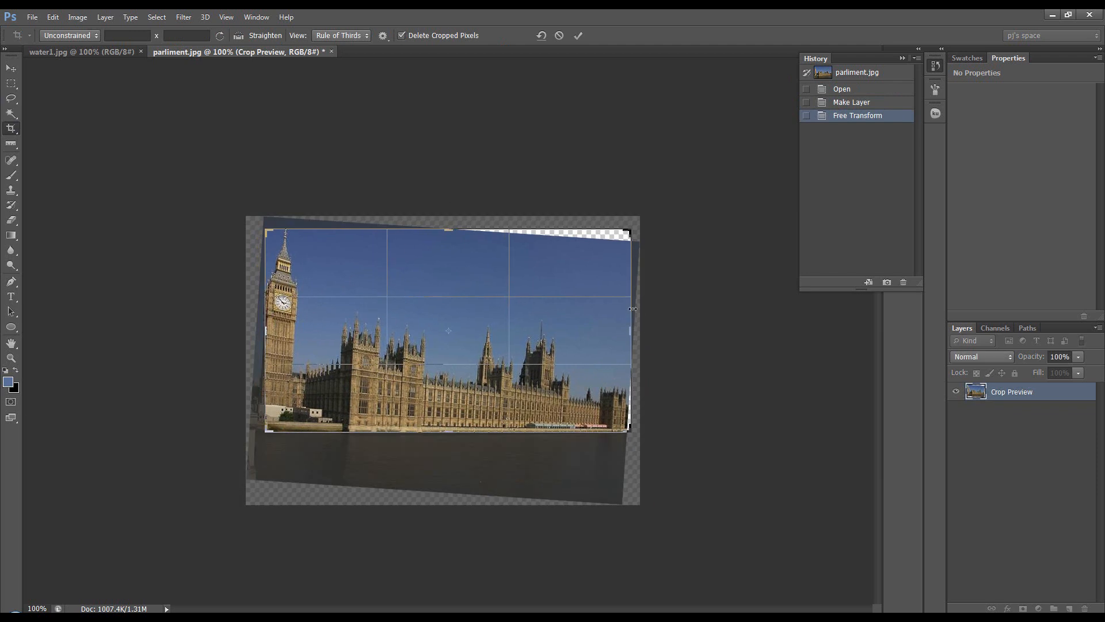
pyautogui.moveTo(633, 332); pyautogui.dragTo(627, 331)
pyautogui.moveTo(449, 230); pyautogui.dragTo(449, 235)
pyautogui.click(578, 35)
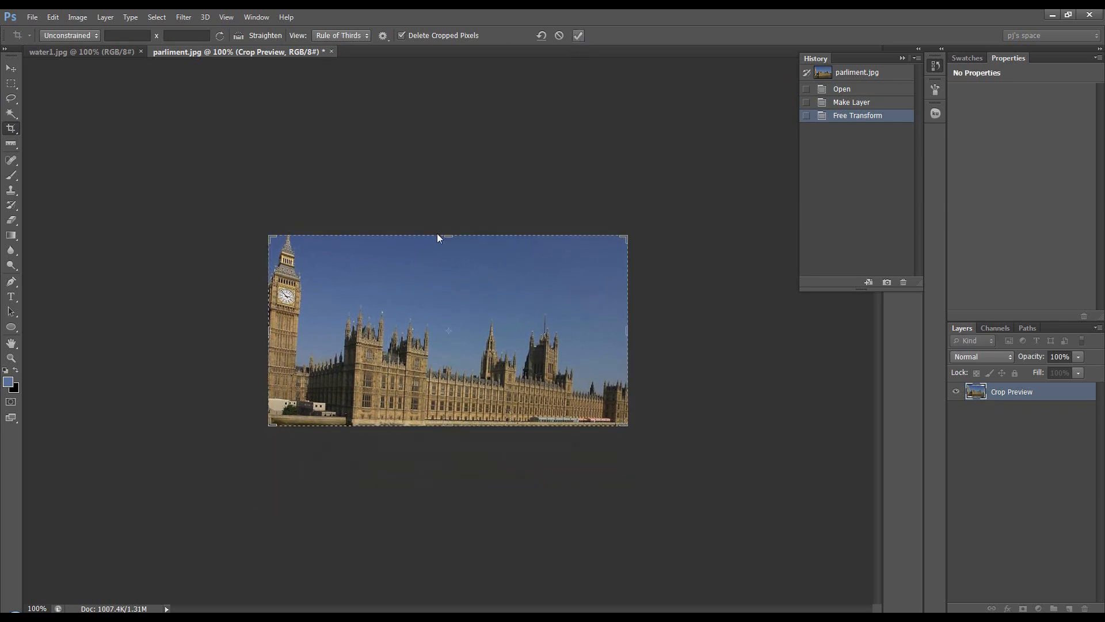
# Bring the cropped palace image into water1.jpg as a layer and position it over the upper part of the sea
pyautogui.click(11, 68)
pyautogui.moveTo(452, 323); pyautogui.dragTo(333, 249)
pyautogui.moveTo(410, 267); pyautogui.dragTo(466, 237)
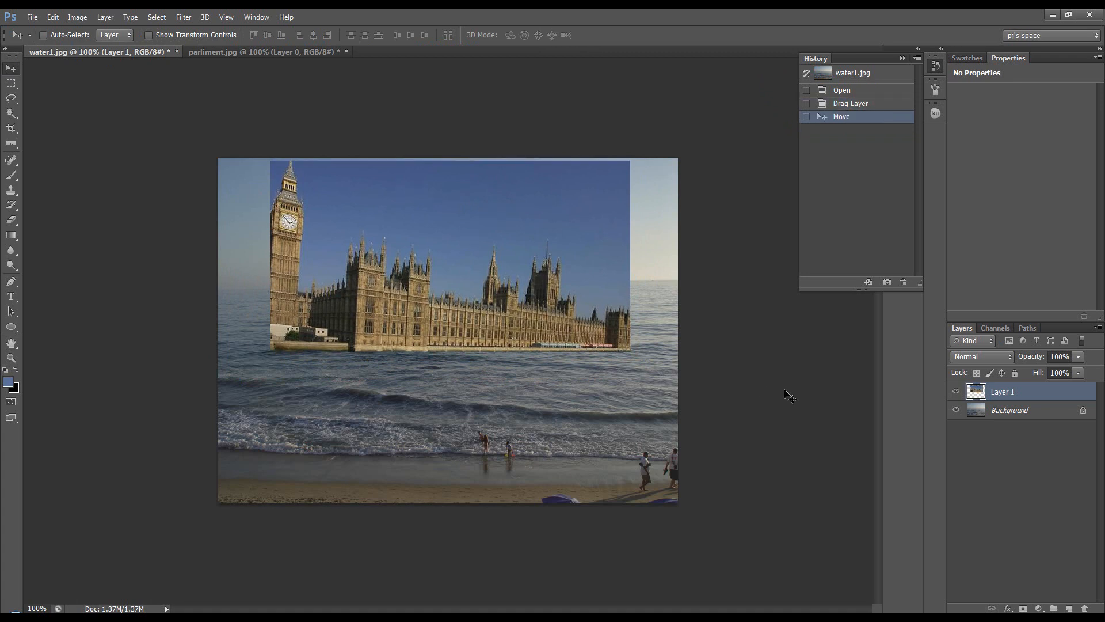
# Crop water1.jpg to the width and upper edge of the palace layer, removing the exposed sea and sky around it
pyautogui.click(11, 128)
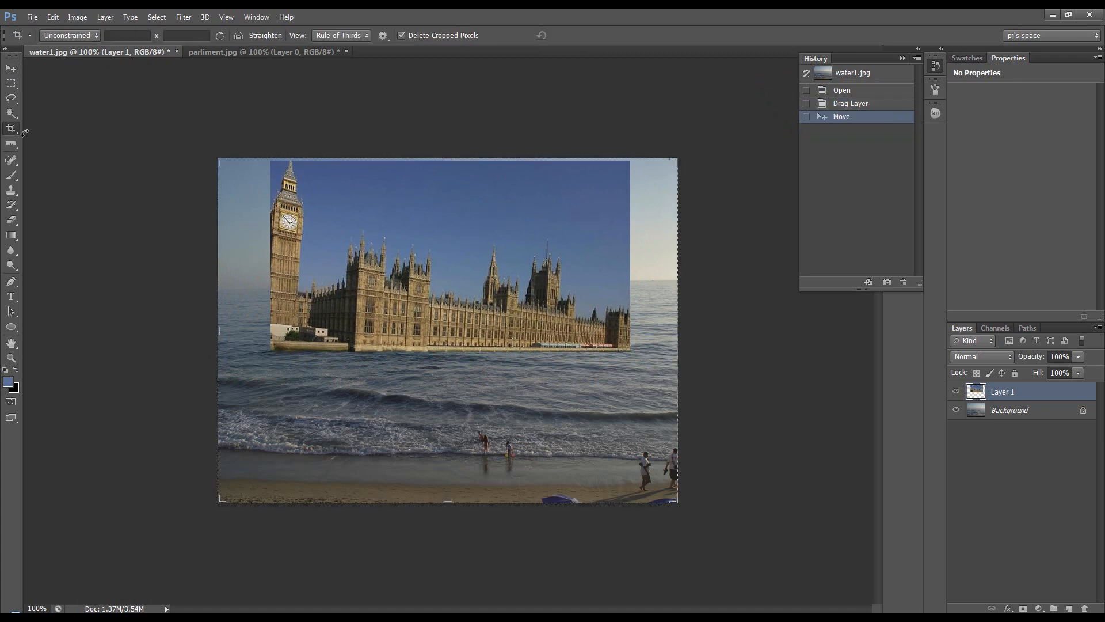
pyautogui.moveTo(449, 158); pyautogui.dragTo(449, 159)
pyautogui.moveTo(219, 333); pyautogui.dragTo(244, 336)
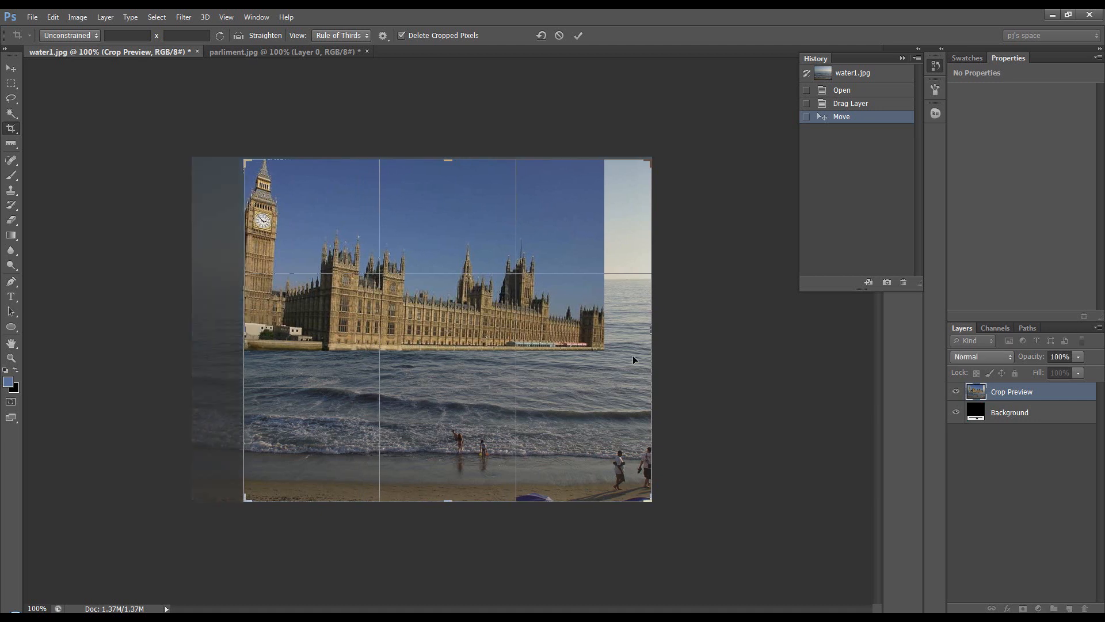
pyautogui.moveTo(653, 335); pyautogui.dragTo(628, 337)
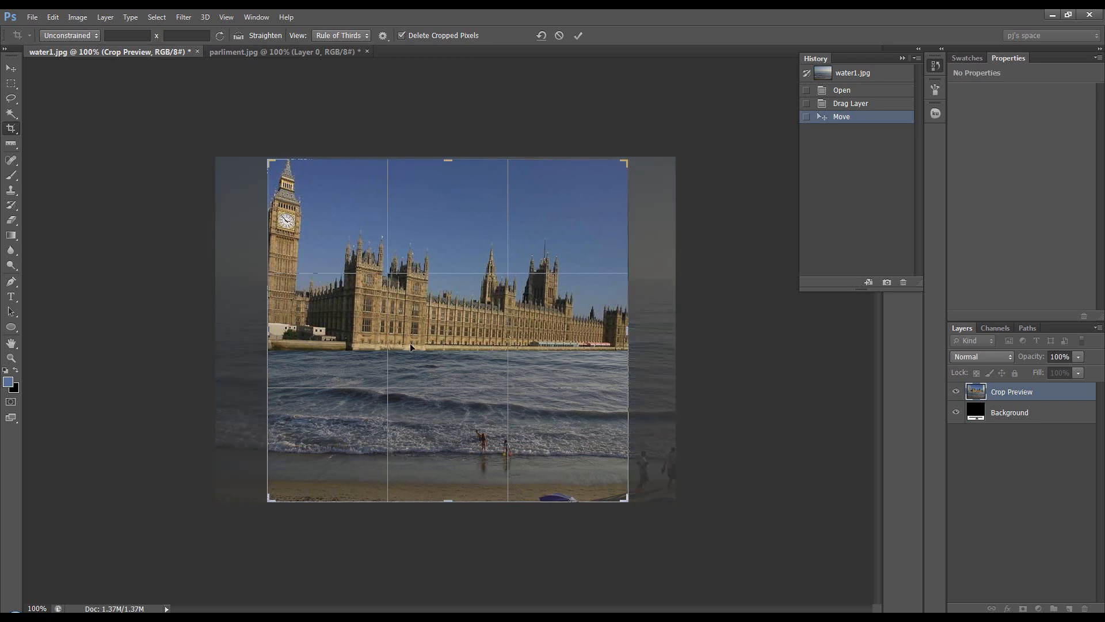
pyautogui.click(578, 36)
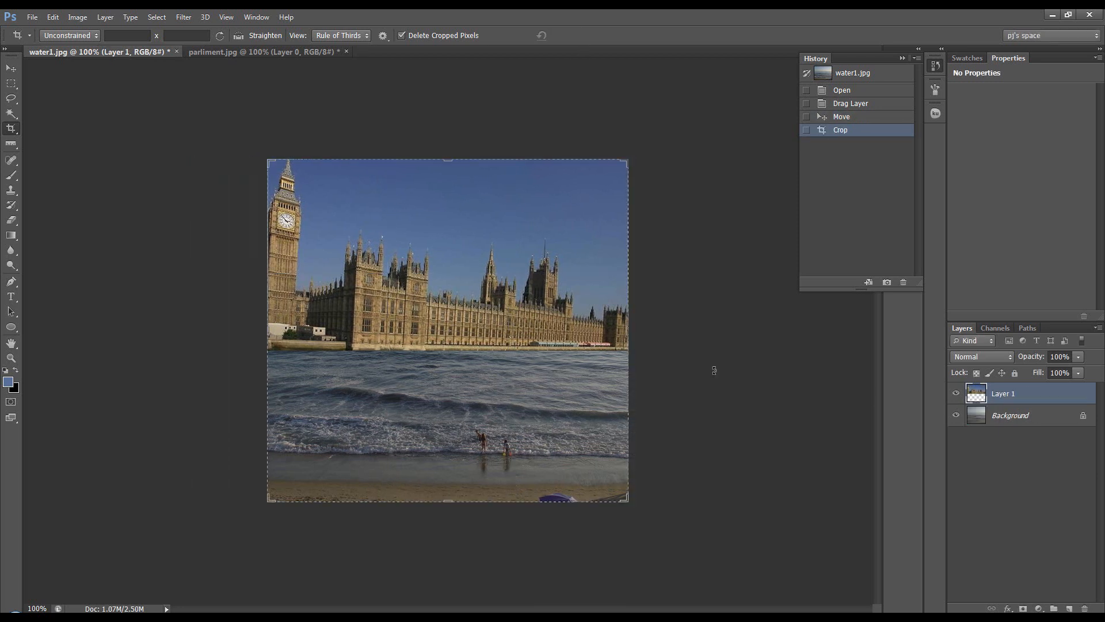
# Duplicate the palace layer in water1.jpg
pyautogui.click(11, 69)
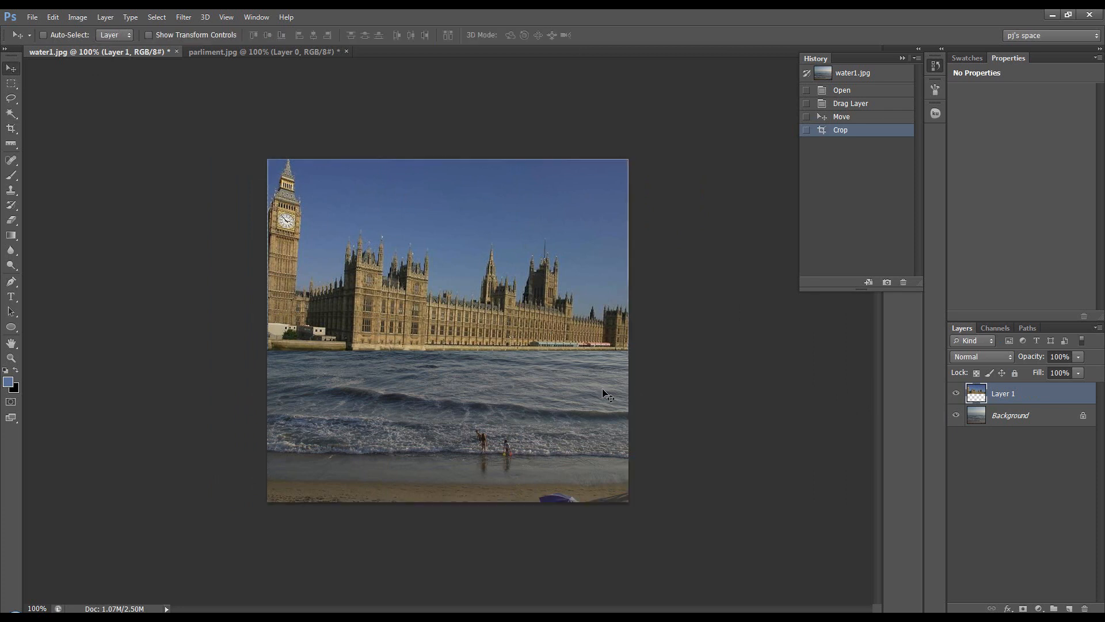
pyautogui.hotkey('ctrl', 'j')
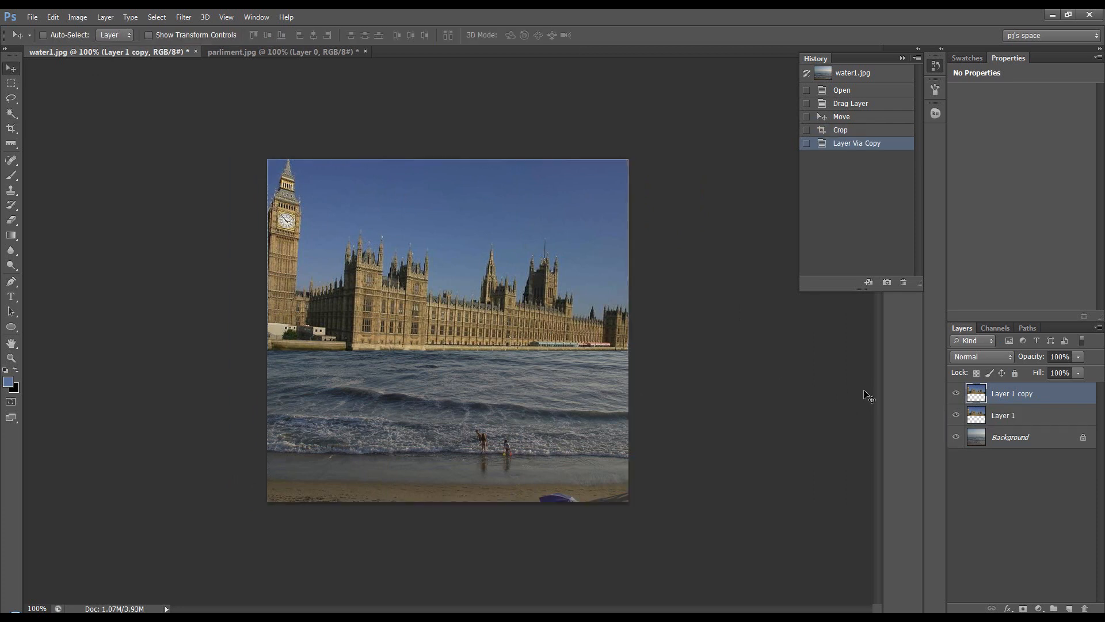
# Flip Layer 1 vertically and move it down so it mirrors the palace directly below the waterline
pyautogui.click(1000, 416)
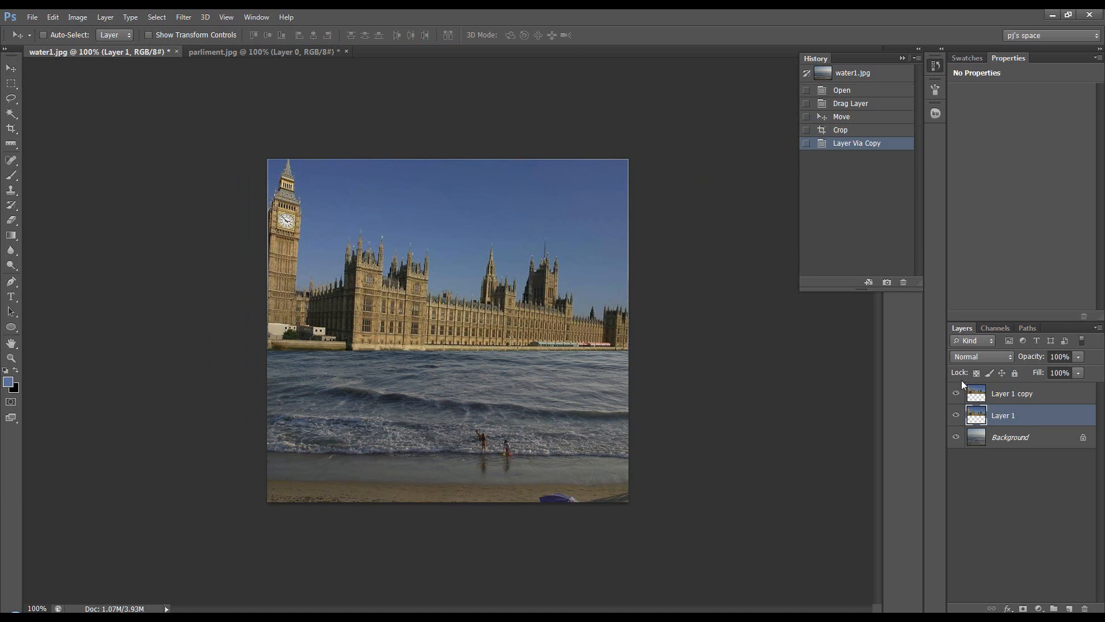
pyautogui.hotkey('ctrl', 't')
pyautogui.rightClick(534, 274)
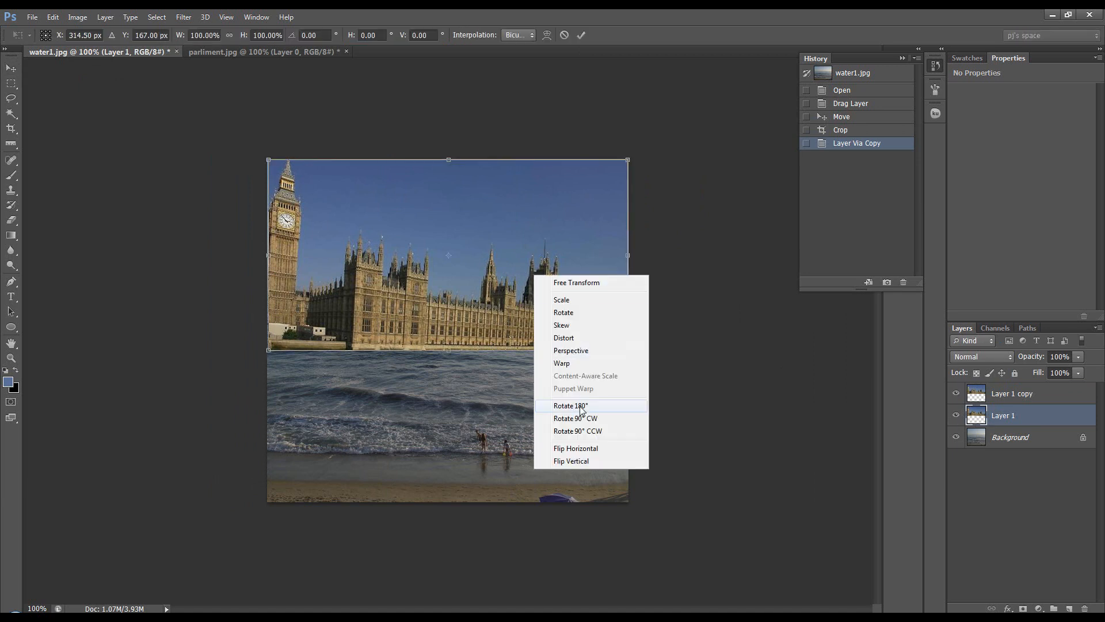
pyautogui.click(576, 459)
pyautogui.click(581, 35)
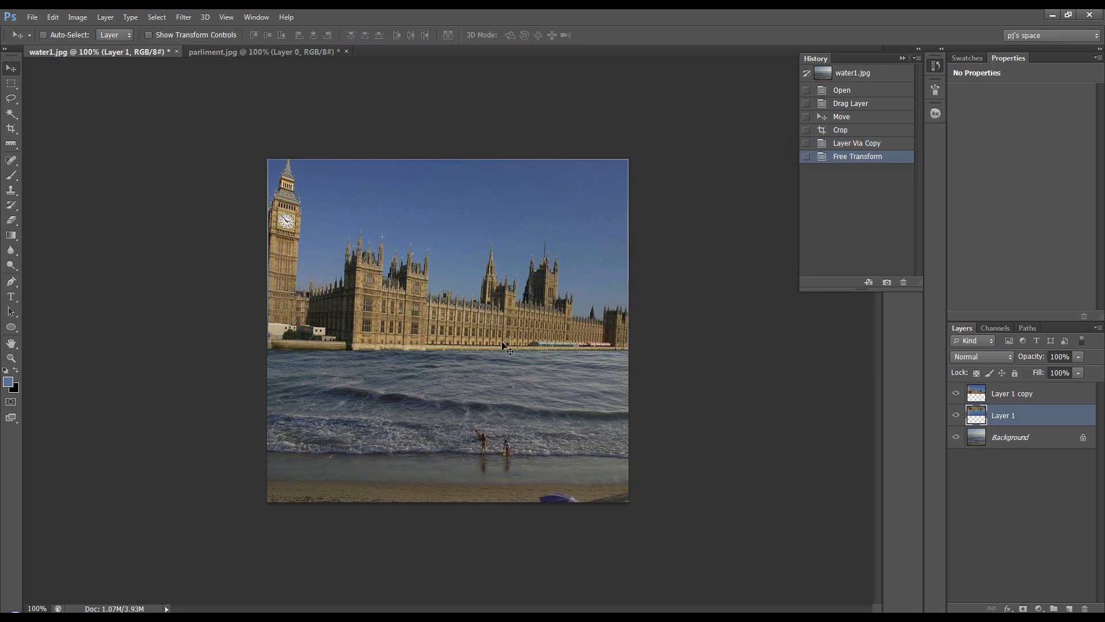
pyautogui.moveTo(479, 302); pyautogui.dragTo(492, 491)
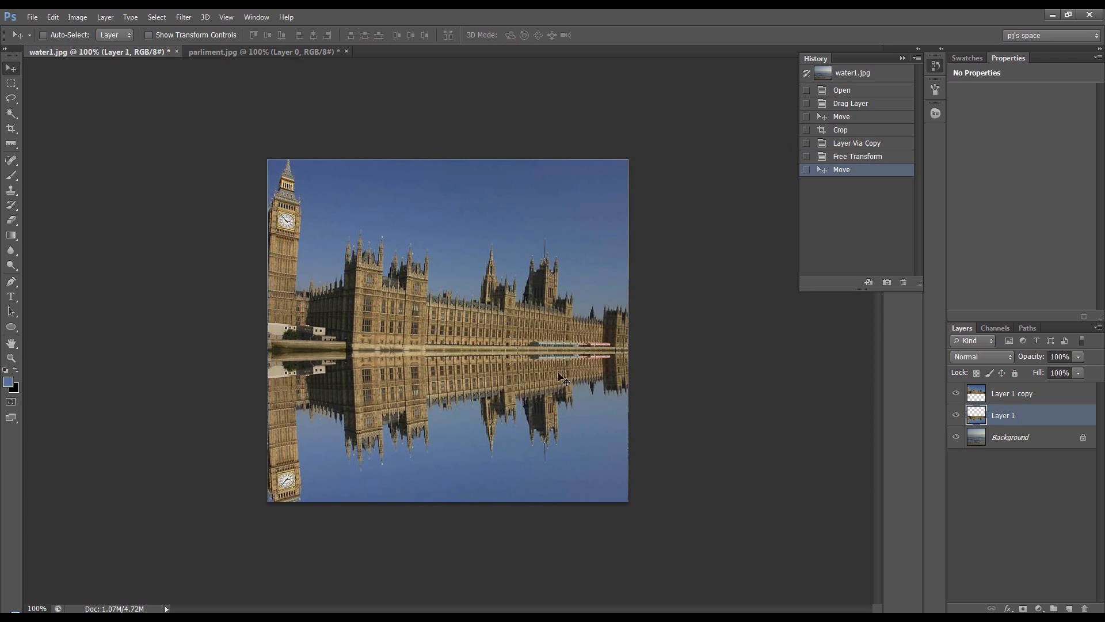
# Apply the Ripple filter to the flipped palace layer with an amount of 100% and Medium size
pyautogui.click(185, 18)
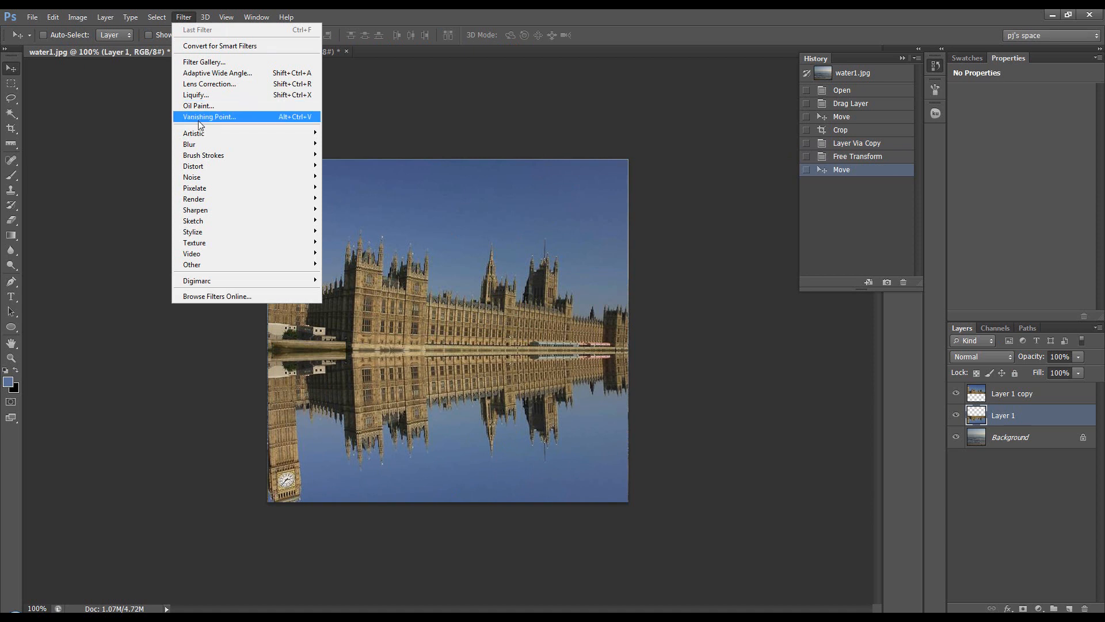
pyautogui.moveTo(202, 164)
pyautogui.click(343, 232)
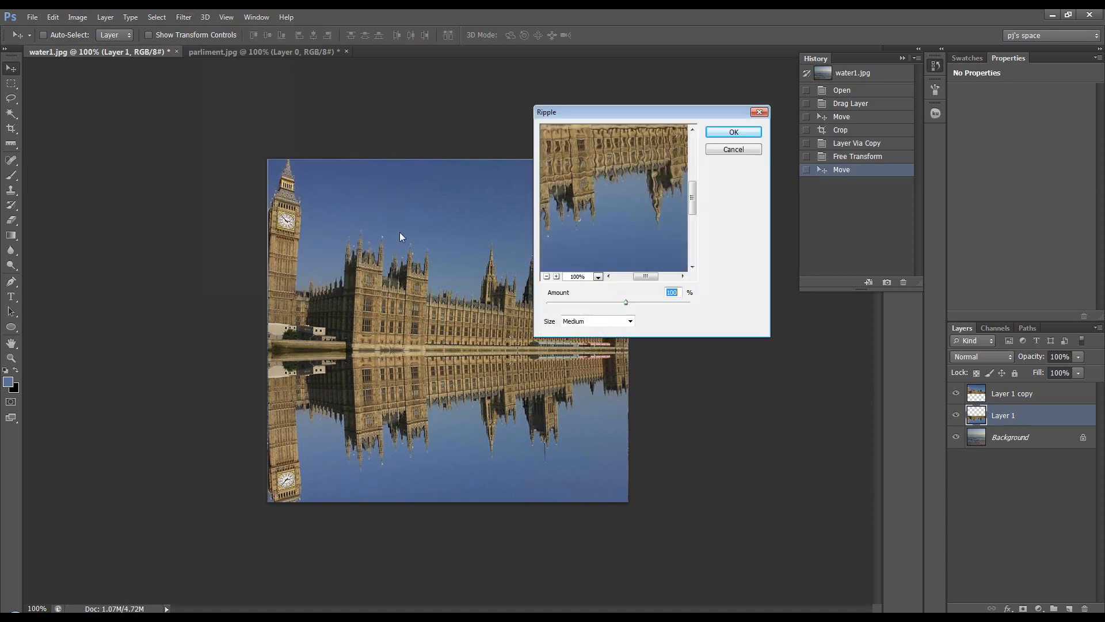
pyautogui.moveTo(597, 112); pyautogui.dragTo(577, 94)
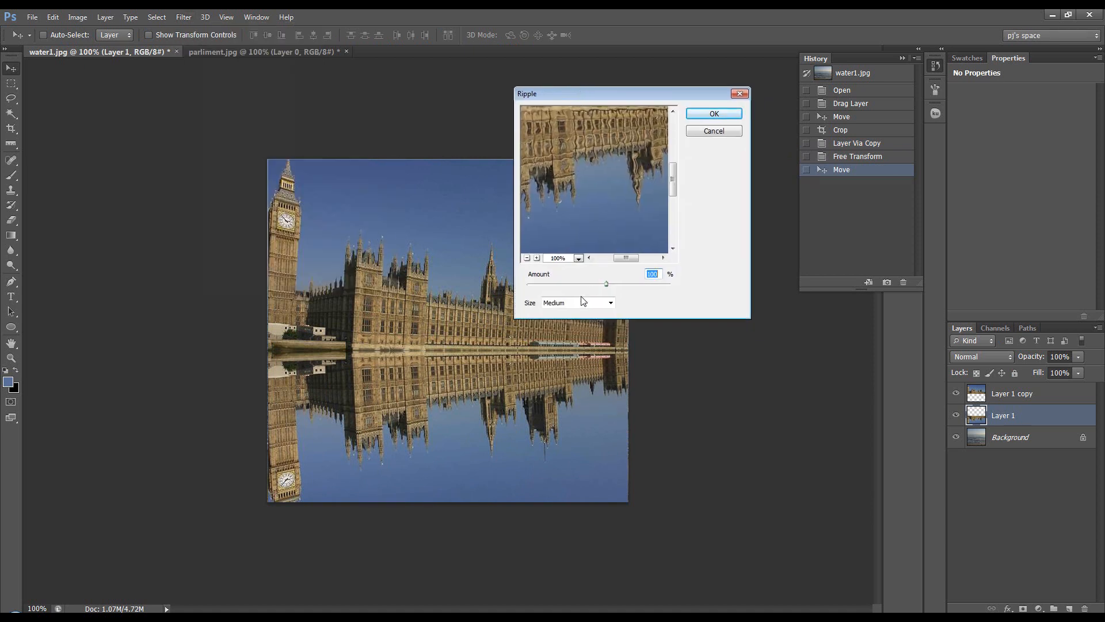
pyautogui.click(714, 115)
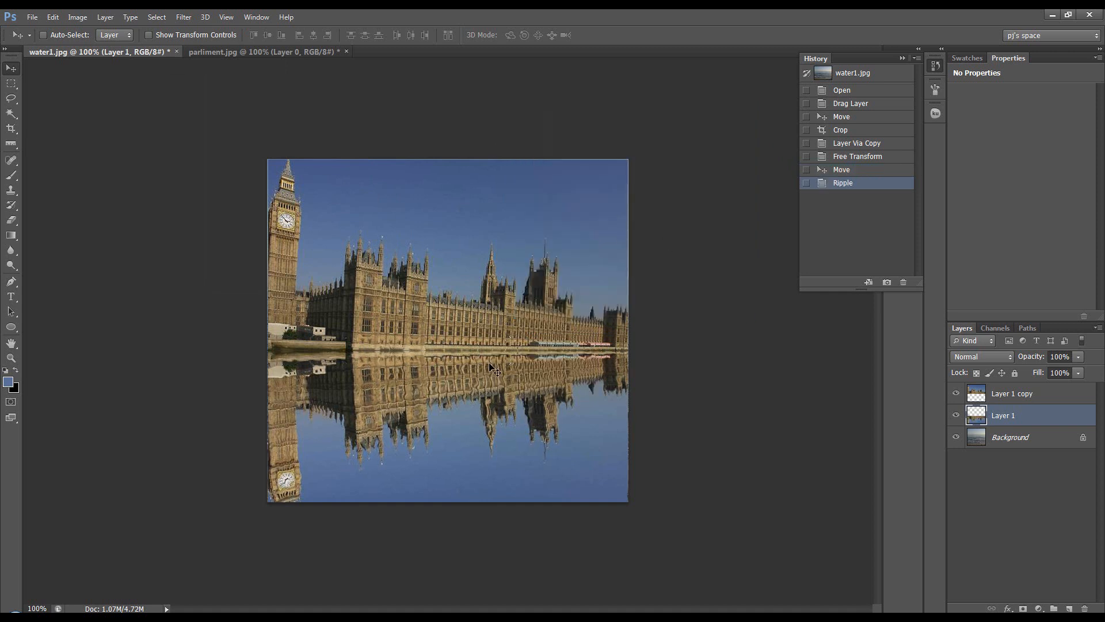
# Try a lower opacity on the rippled reflection layer to let the sea texture show through
pyautogui.click(1067, 355)
pyautogui.write('66')
pyautogui.press('Return')
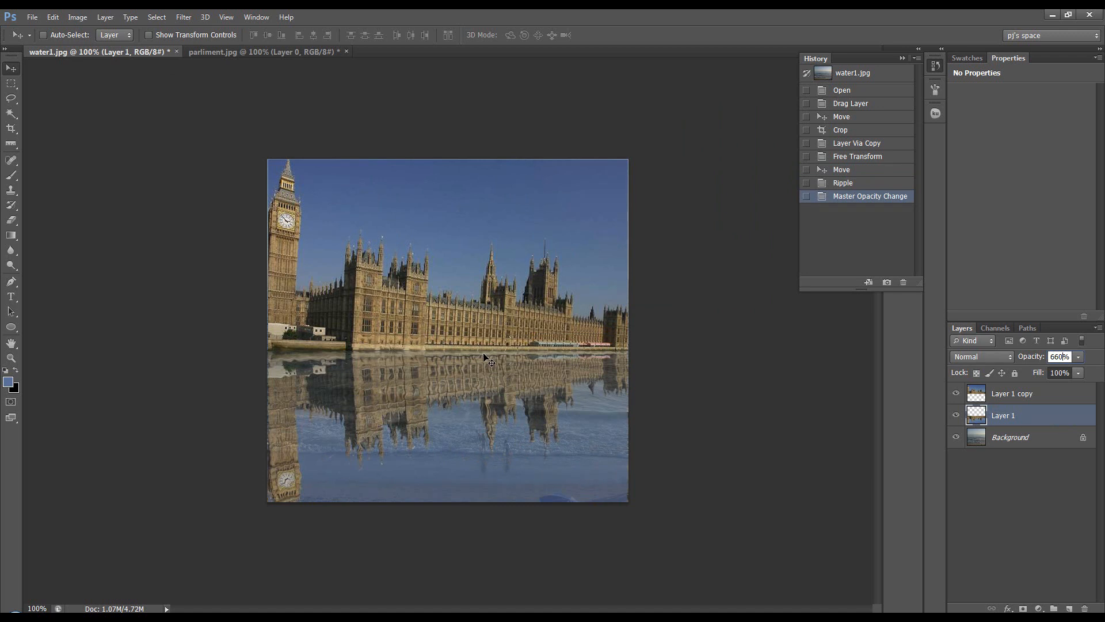
# Move Layer 1 copy and Layer 1 up together until the full reflection of the clock tower fits in the canvas
pyautogui.keyDown('shift'); pyautogui.click(1001, 398); pyautogui.keyUp('shift')
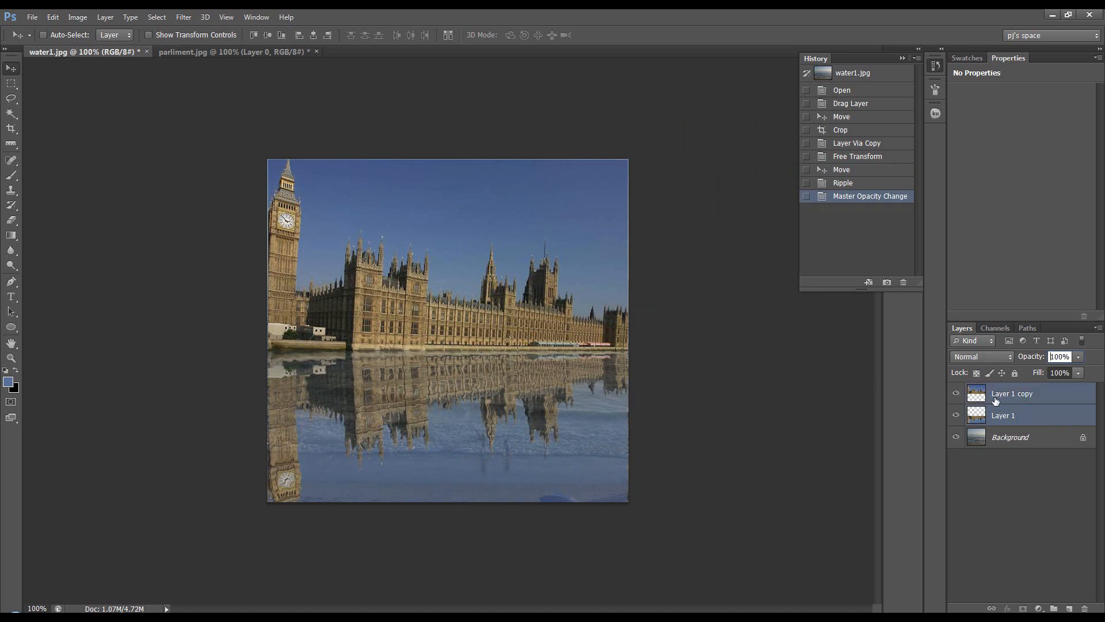
pyautogui.moveTo(458, 403); pyautogui.dragTo(454, 339)
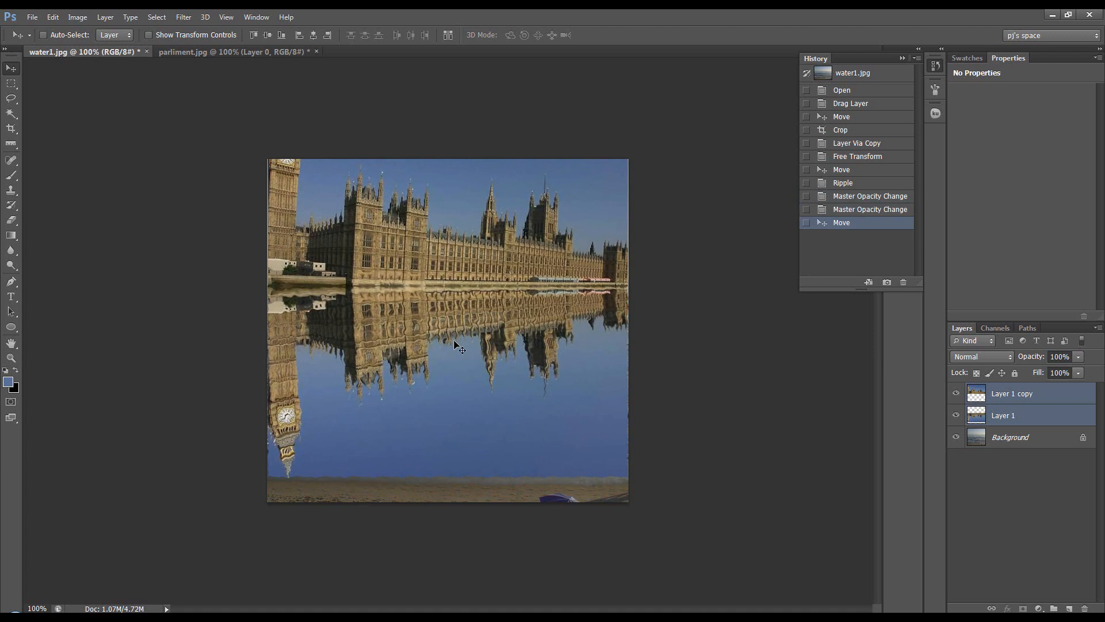
# Crop thin slivers off the left and right edges of the composite
pyautogui.click(12, 129)
pyautogui.moveTo(272, 331); pyautogui.dragTo(271, 331)
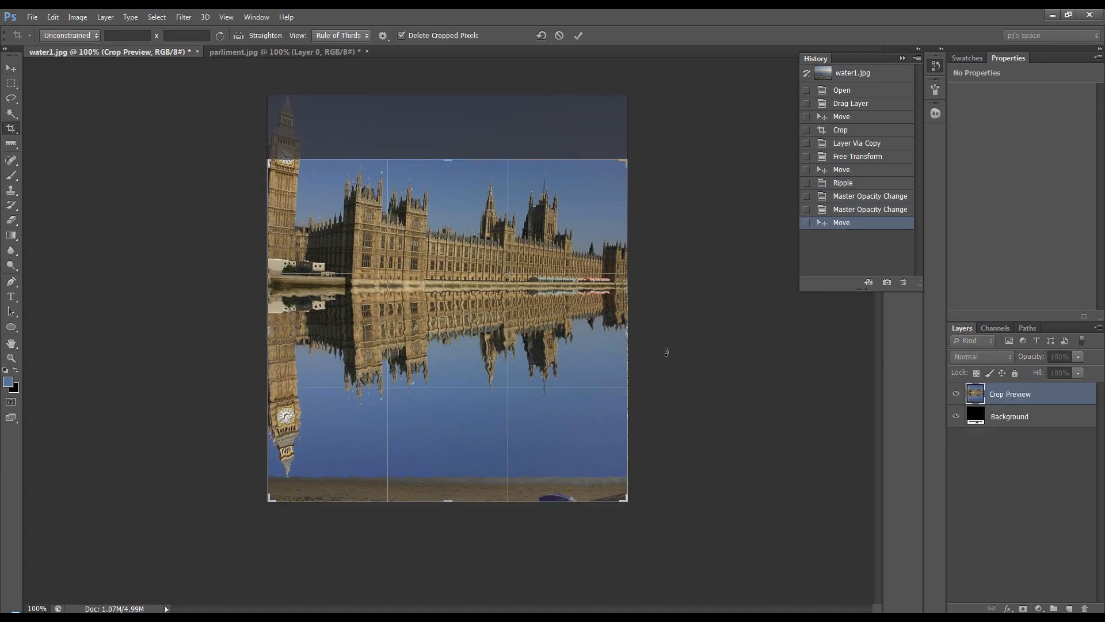
pyautogui.moveTo(629, 332); pyautogui.dragTo(627, 332)
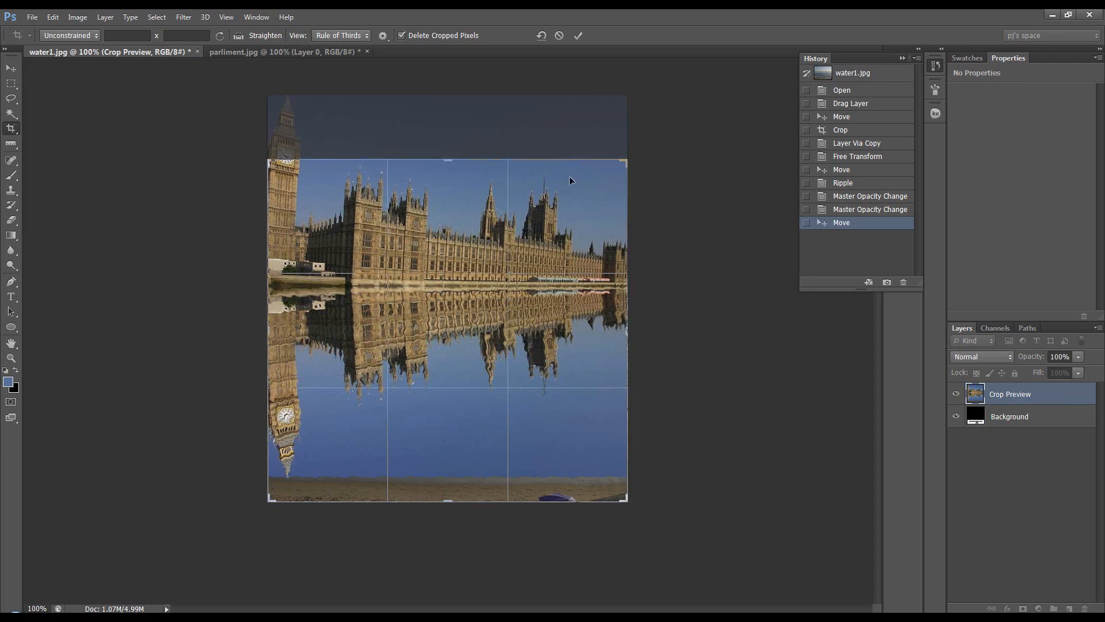
pyautogui.click(578, 36)
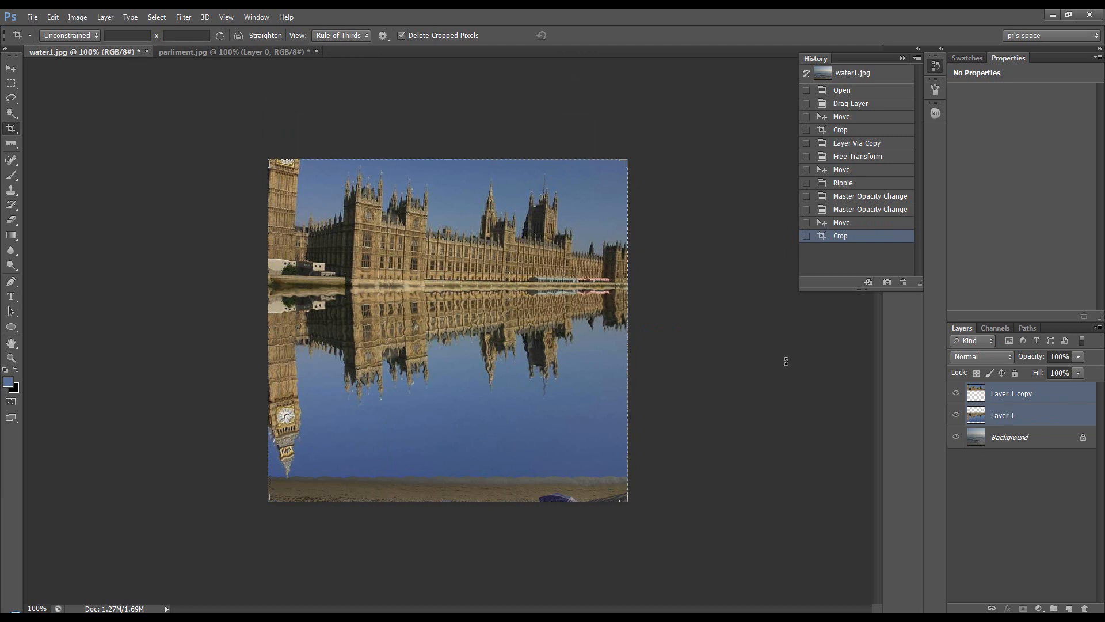
# Set the opacity of the reflection on Layer 1 to 71%
pyautogui.click(1000, 414)
pyautogui.moveTo(1034, 360); pyautogui.dragTo(1018, 361)
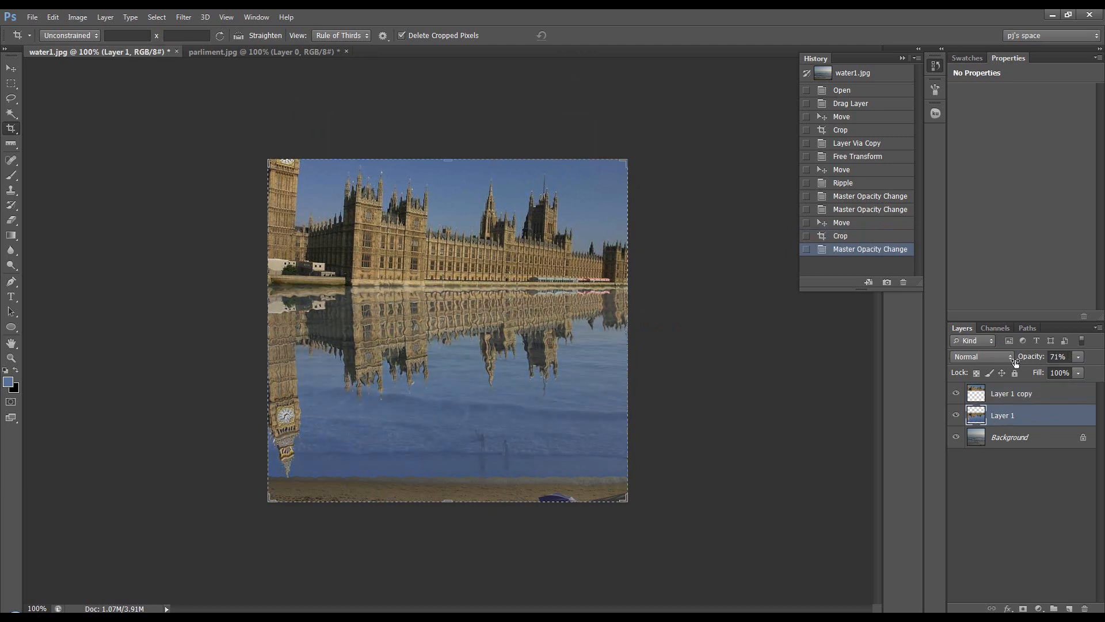
# Crop the lower part of the composite to remove the beach and the end of the reflected clock tower
pyautogui.moveTo(448, 502); pyautogui.dragTo(452, 441)
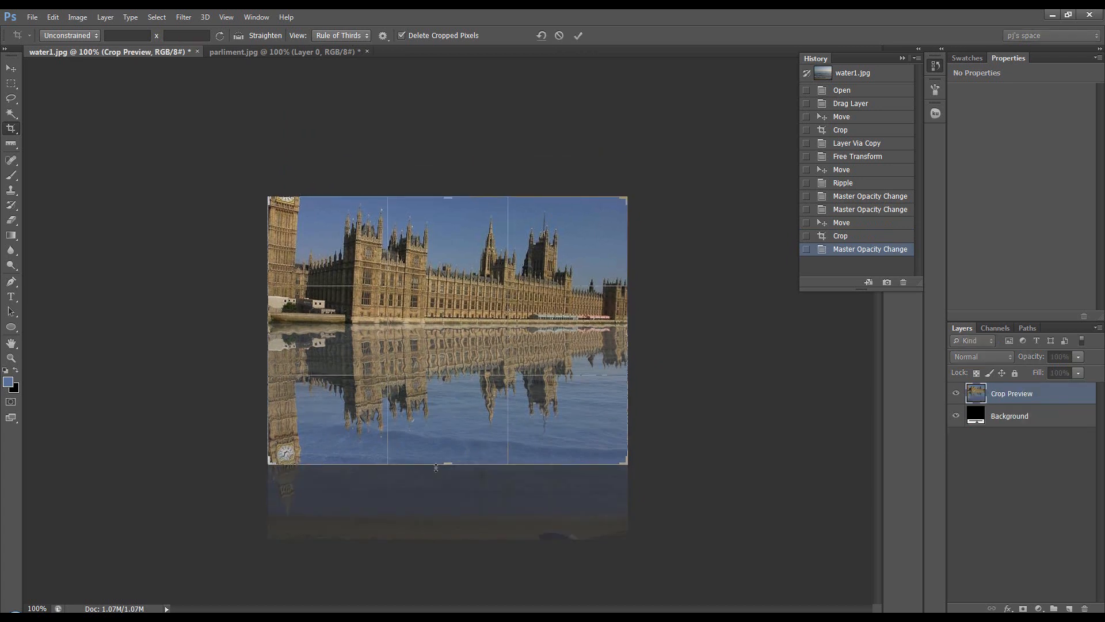
pyautogui.moveTo(448, 464); pyautogui.dragTo(446, 457)
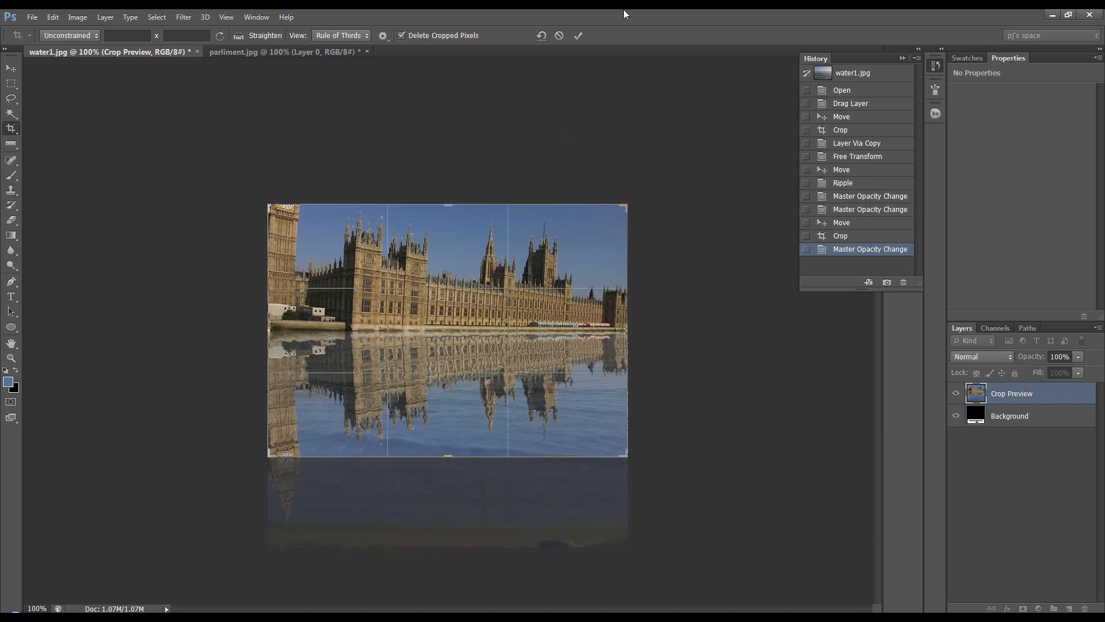
pyautogui.click(578, 35)
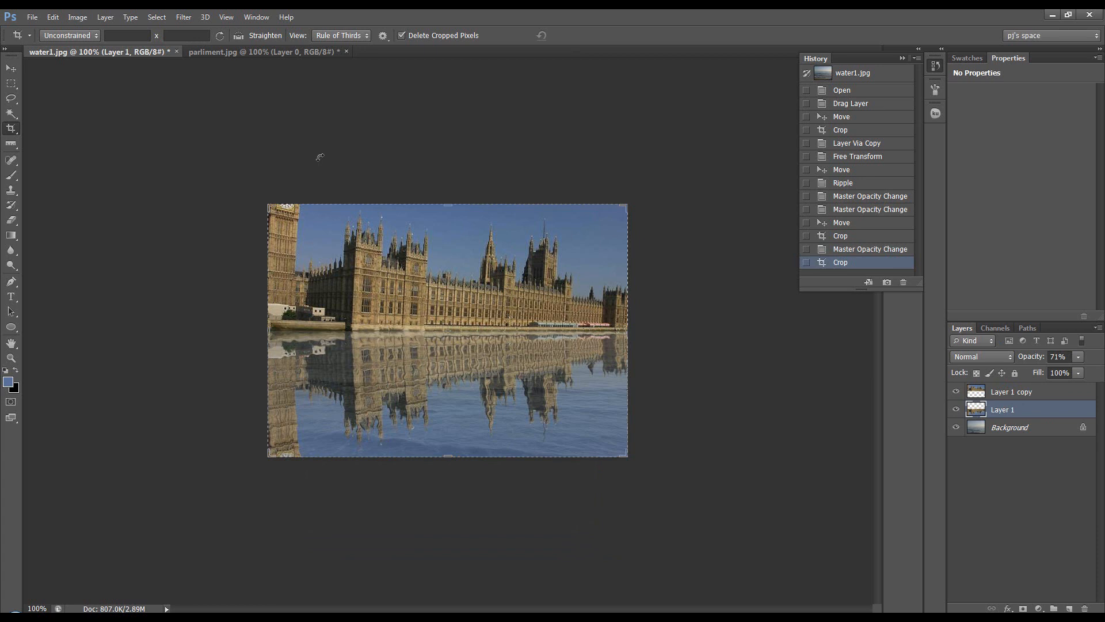
# Set the opacity of the reflection on Layer 1 to 59%
pyautogui.click(12, 69)
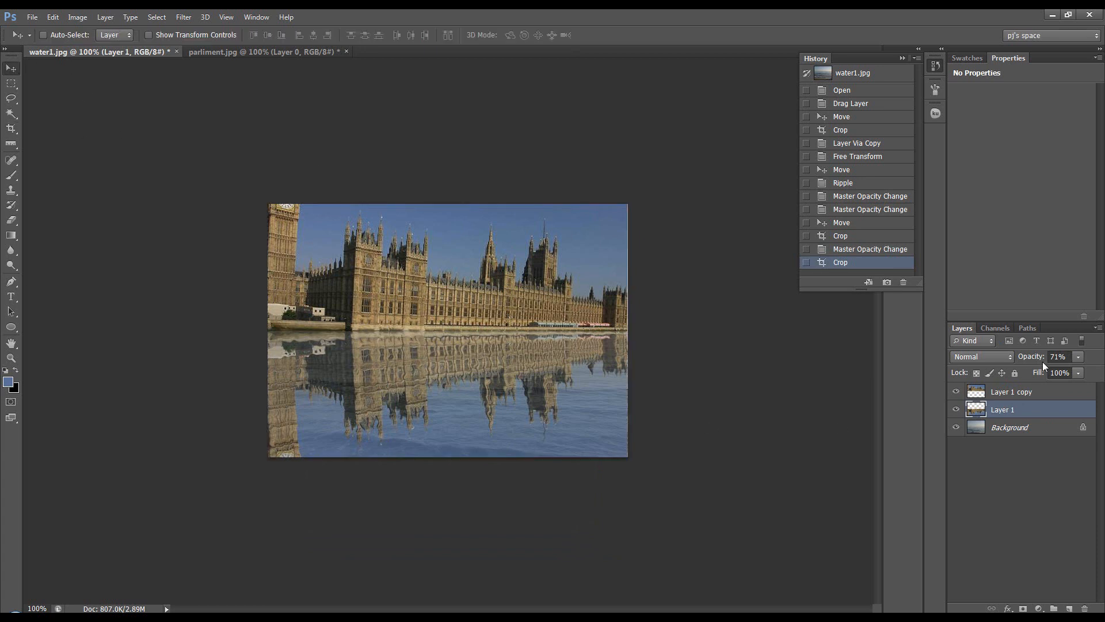
pyautogui.moveTo(1043, 361); pyautogui.dragTo(1034, 361)
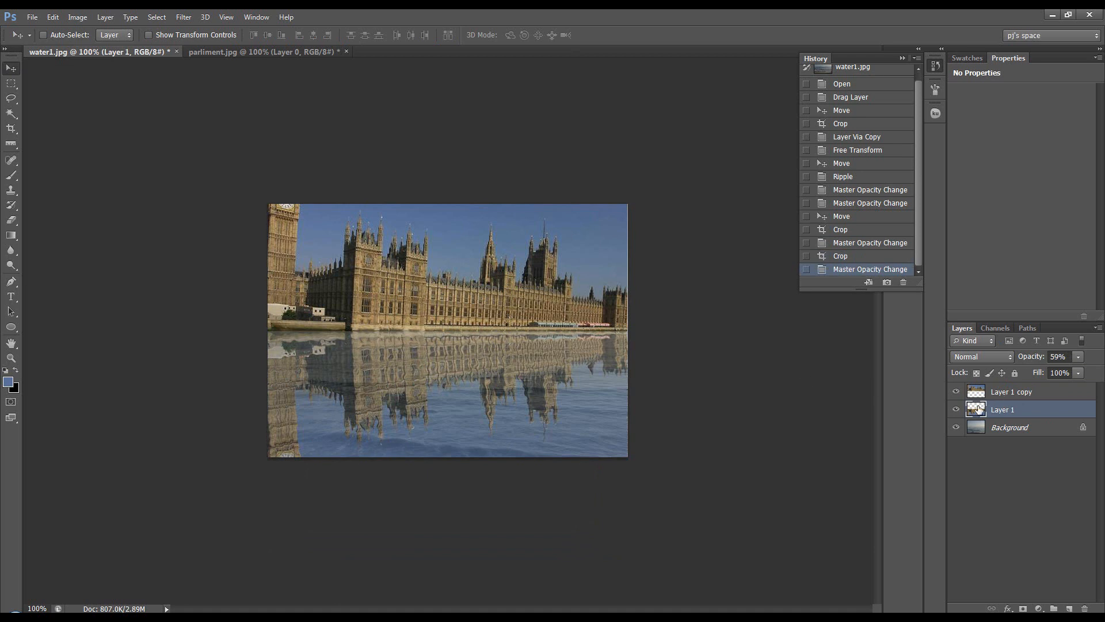
# In Layer 1's blending options, set Blend If to Blue, split the underlying layer's black slider to 70/134 and lower this layer's white slider
pyautogui.doubleClick(1053, 413)
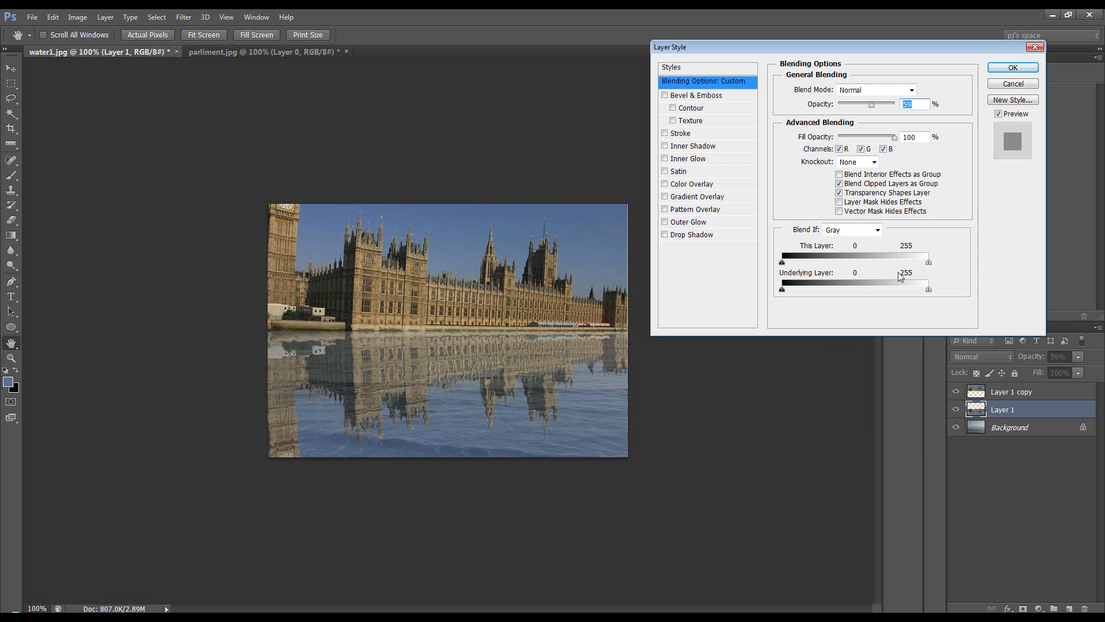
pyautogui.click(876, 230)
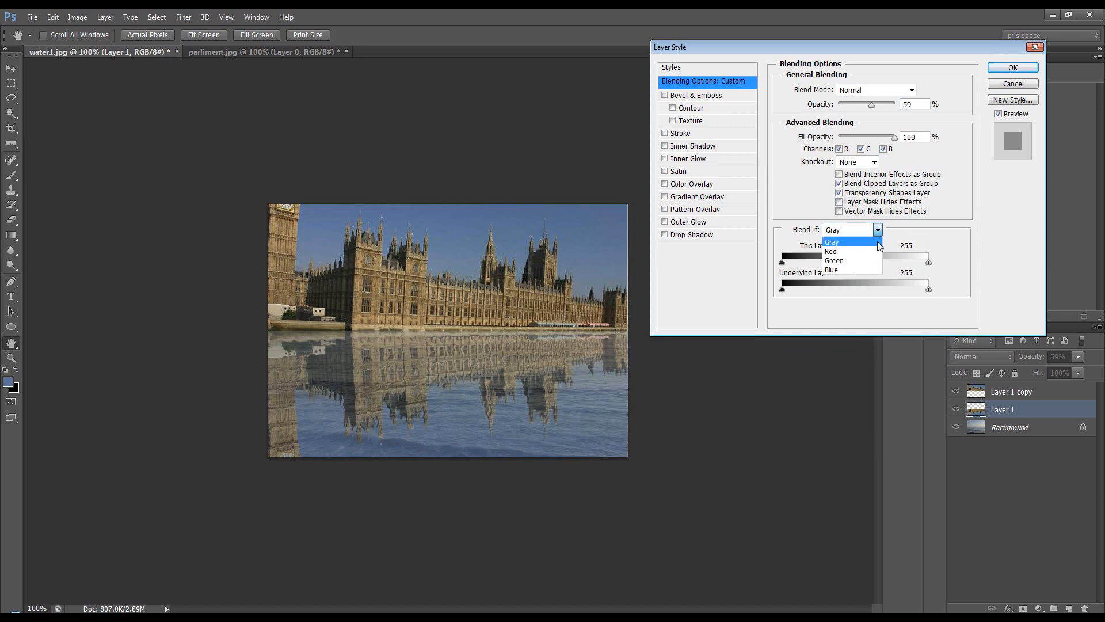
pyautogui.click(876, 271)
pyautogui.moveTo(783, 291); pyautogui.dragTo(856, 294)
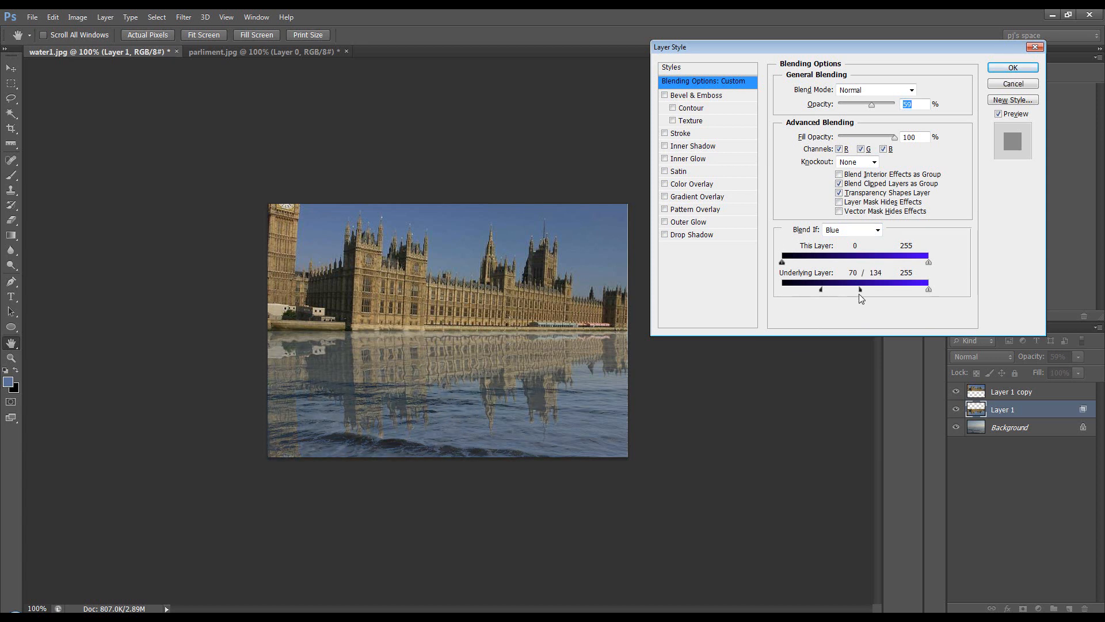
pyautogui.moveTo(928, 264); pyautogui.dragTo(867, 264)
# Set Blend If to Gray, splitting the underlying layer's black slider to 34/92 and this layer's white slider to 172/228
pyautogui.click(858, 230)
pyautogui.click(842, 239)
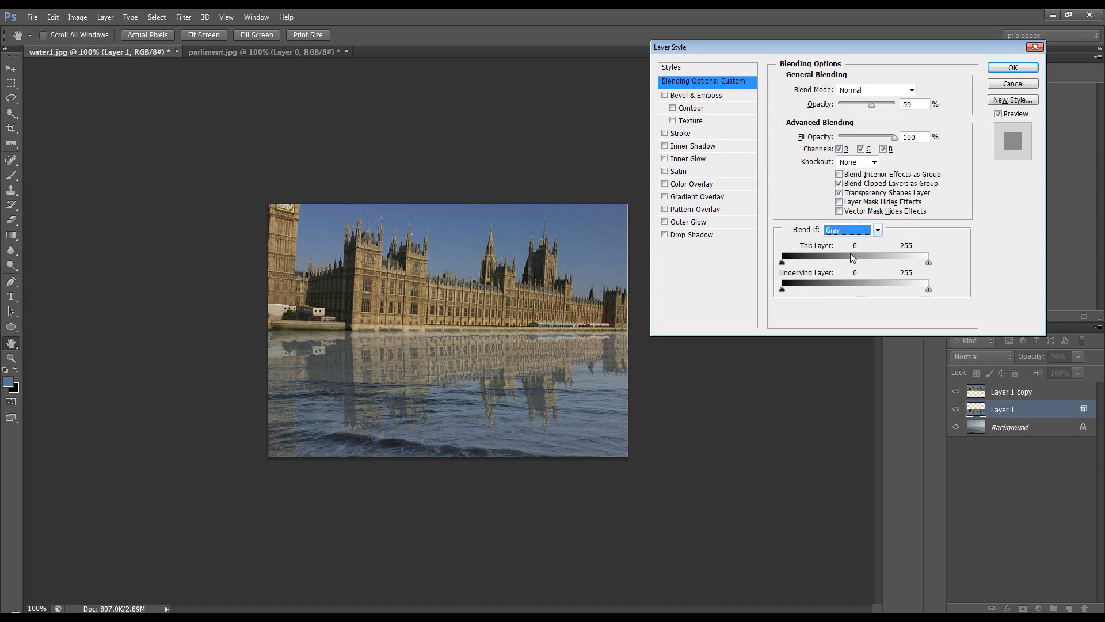
pyautogui.moveTo(783, 292); pyautogui.dragTo(836, 291)
pyautogui.moveTo(929, 263); pyautogui.dragTo(882, 269)
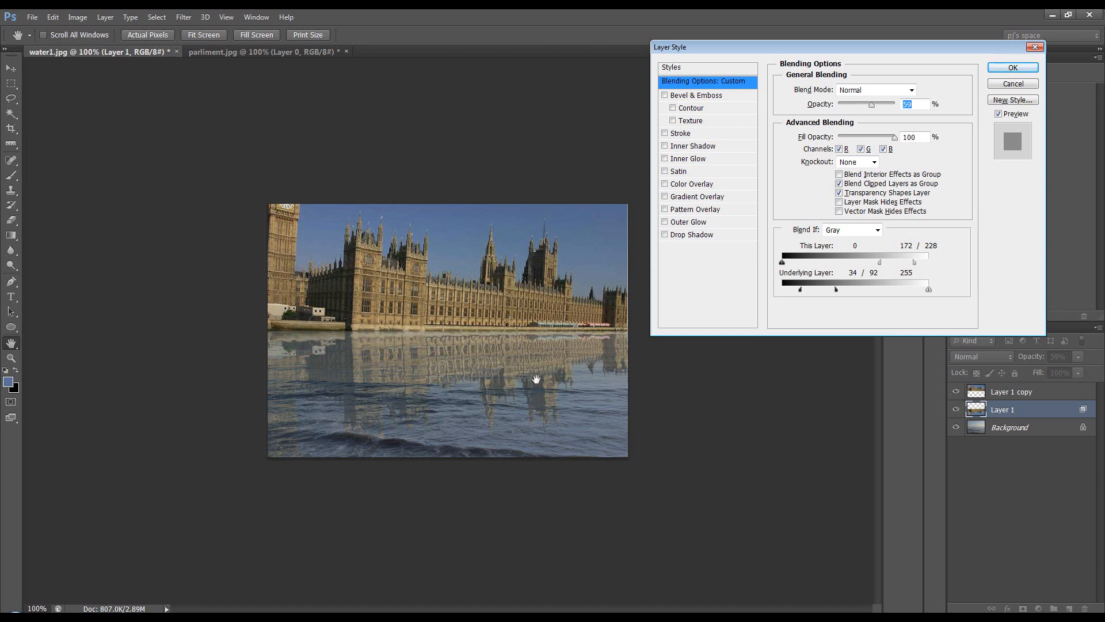
# Widen the split of the underlying layer's black slider slightly, apply the blending options, and raise Layer 1's opacity a little
pyautogui.moveTo(801, 294); pyautogui.dragTo(798, 295)
pyautogui.moveTo(832, 293); pyautogui.dragTo(838, 293)
pyautogui.click(1013, 67)
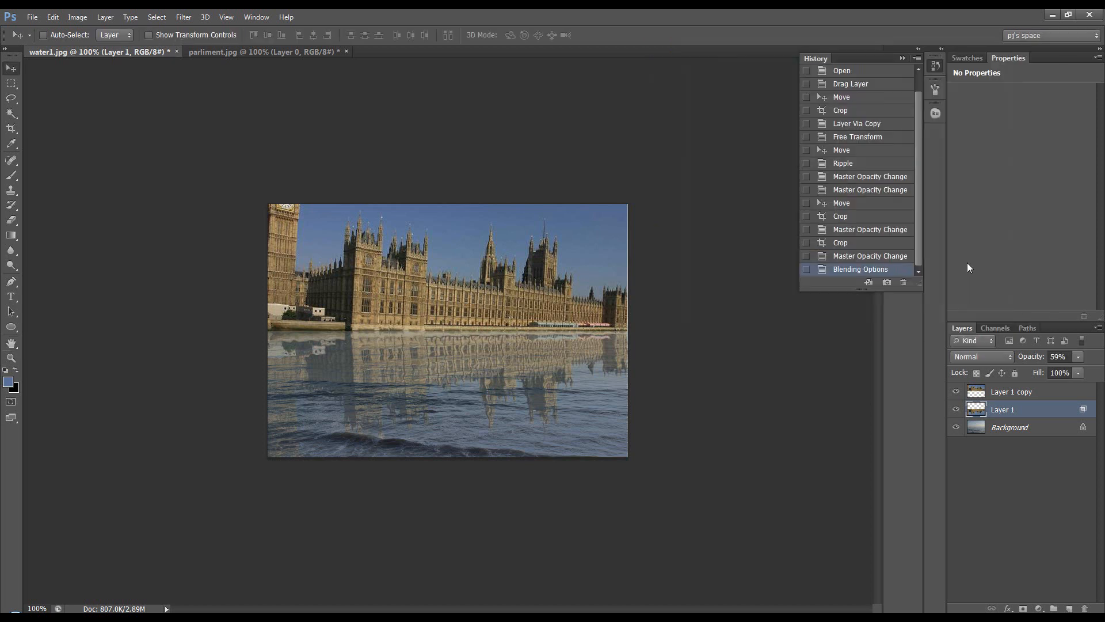
pyautogui.moveTo(1030, 358)
pyautogui.mouseDown()
pyautogui.moveTo(1048, 357)
pyautogui.moveTo(1036, 360)
pyautogui.mouseUp()
# Add a Curves adjustment above Layer 1 copy with a contrast S-curve: input 196 to output 209, and input 78 to output 70
pyautogui.click(1013, 392)
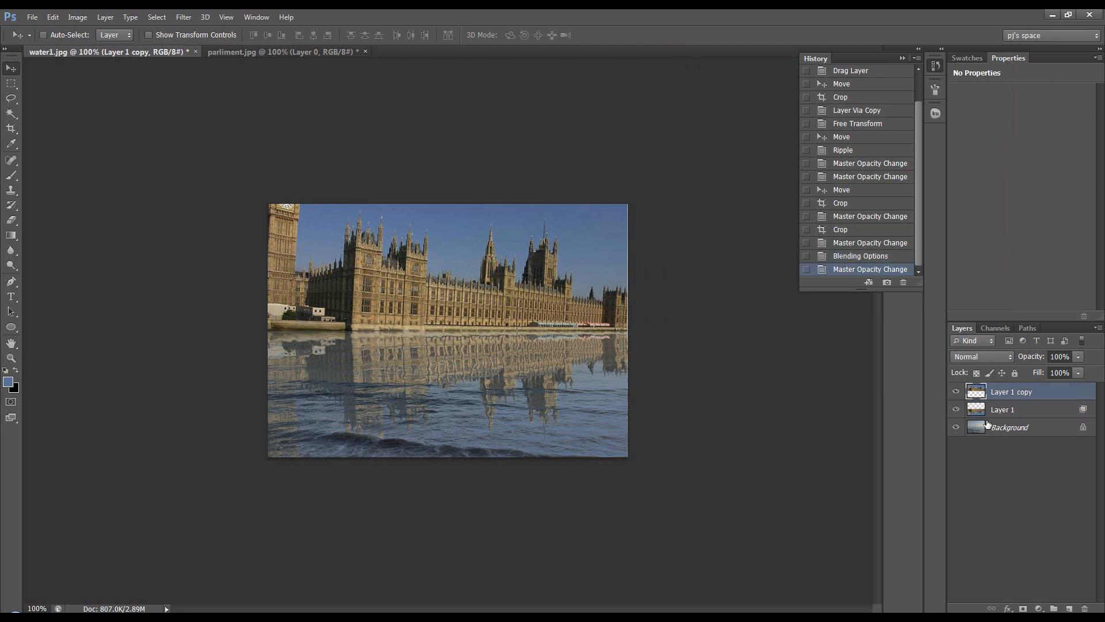
pyautogui.click(1038, 608)
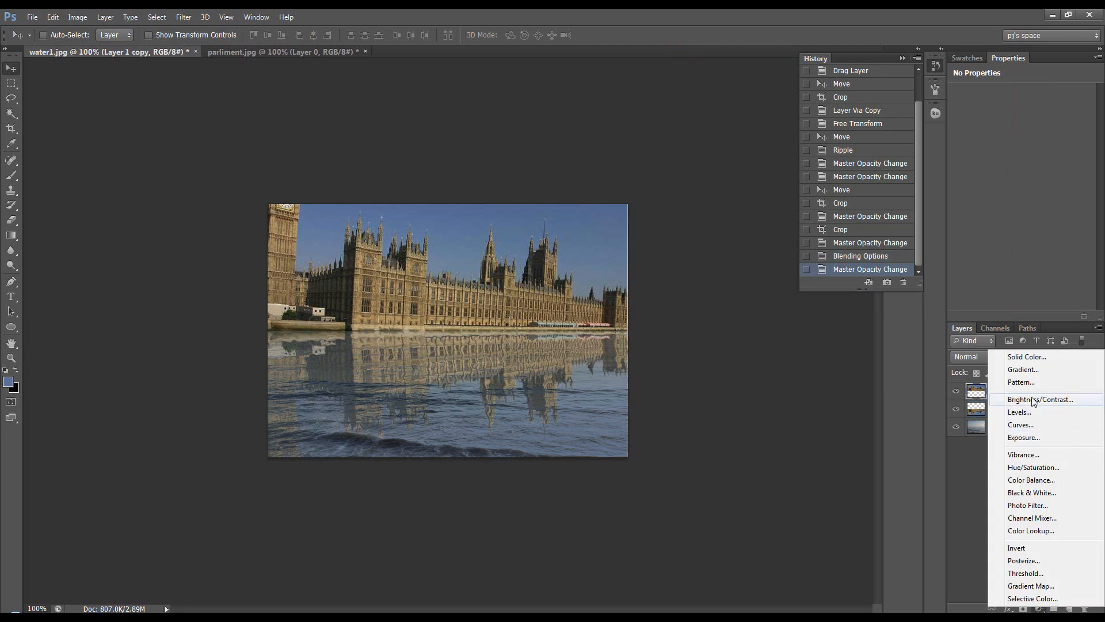
pyautogui.click(1038, 426)
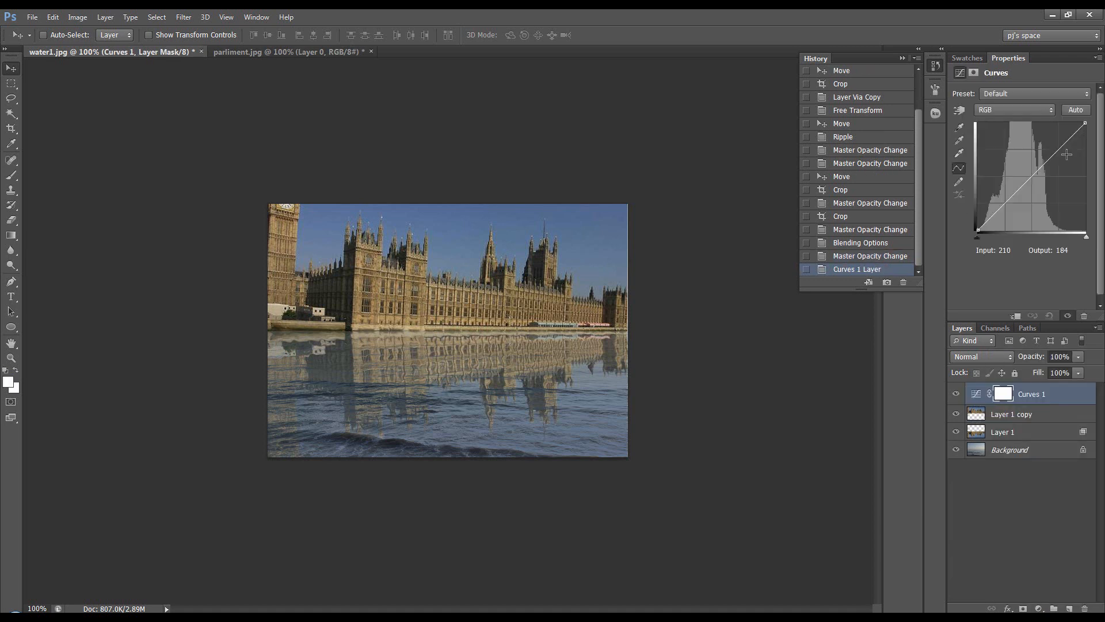
pyautogui.click(1064, 144)
pyautogui.moveTo(1064, 144); pyautogui.dragTo(1060, 141)
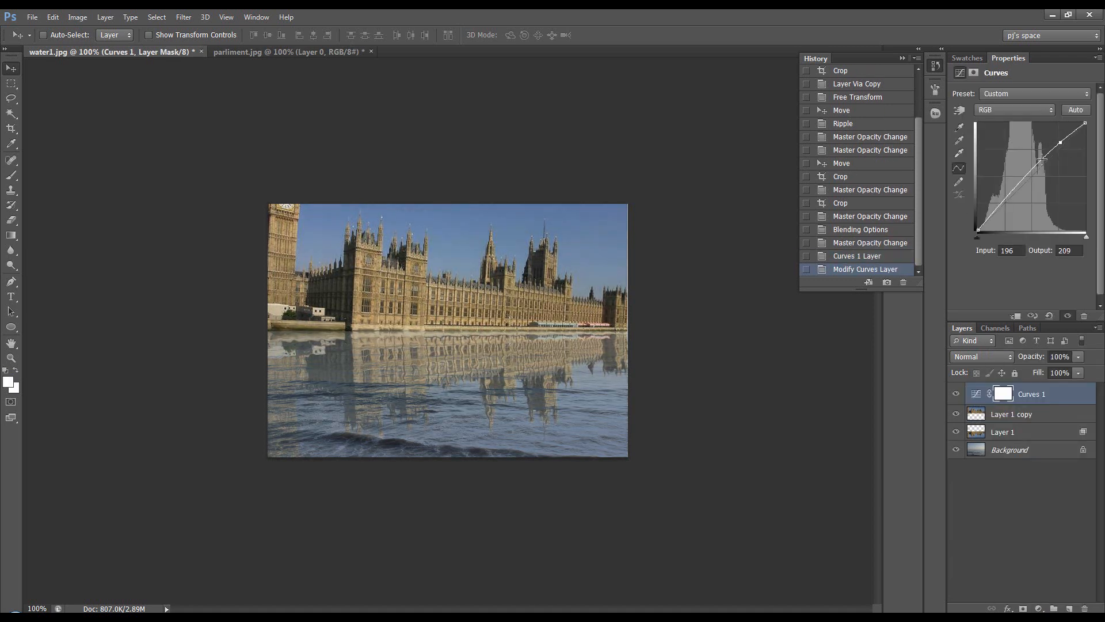
pyautogui.moveTo(1010, 197); pyautogui.dragTo(1012, 200)
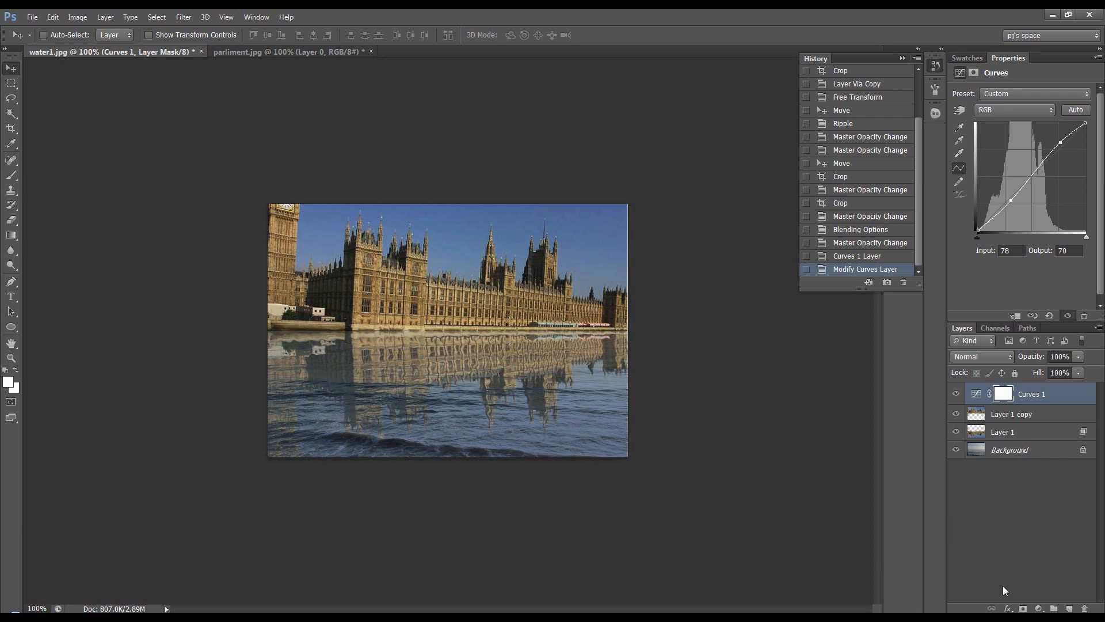
pyautogui.rightClick(981, 573)
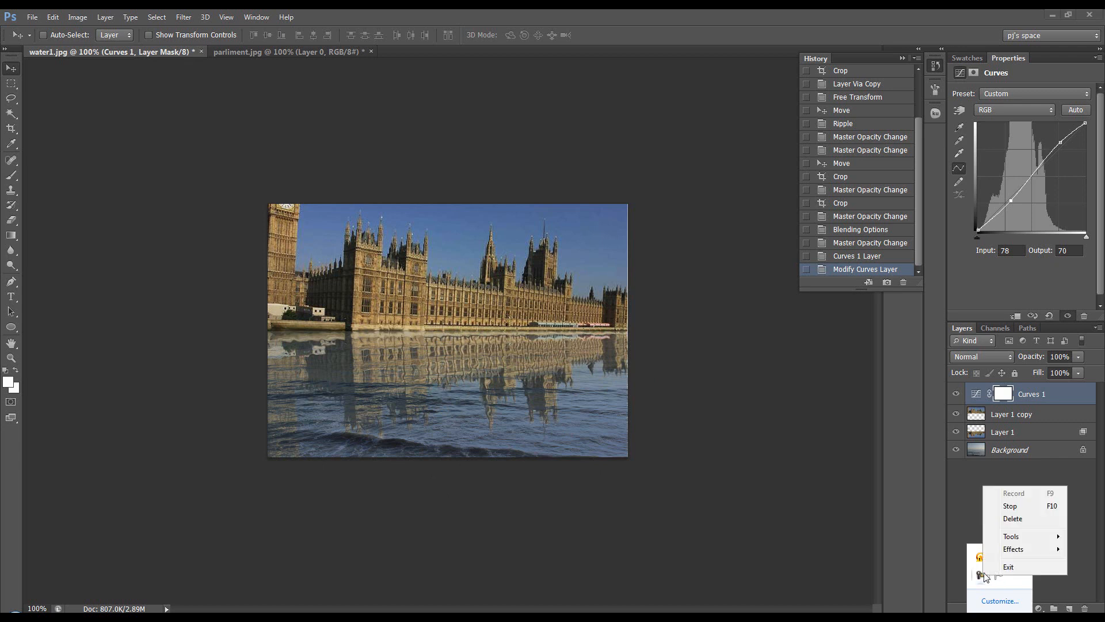